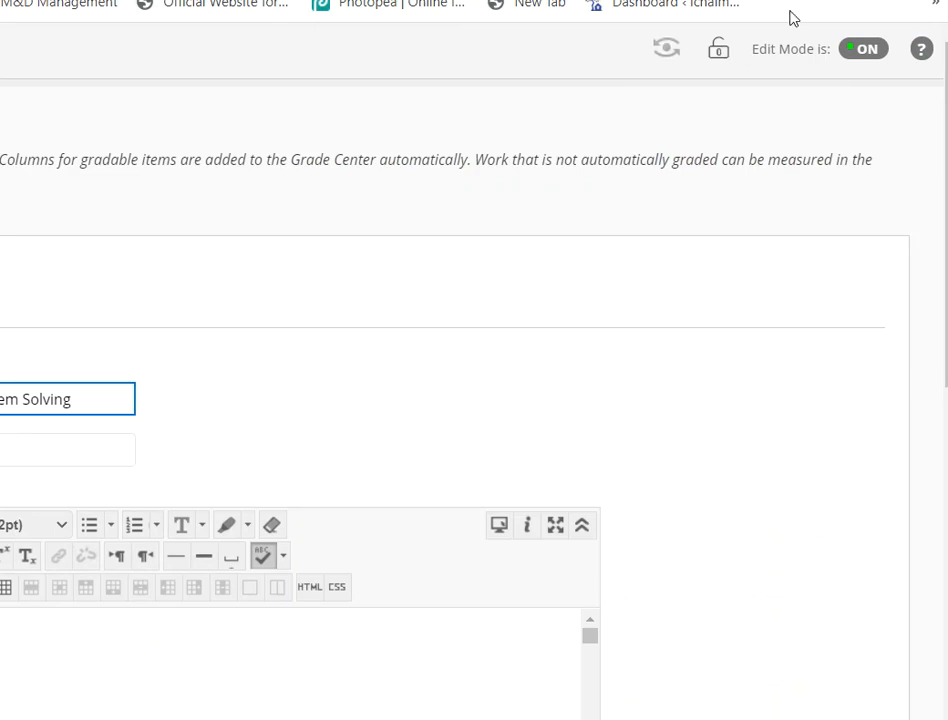
Step: Look over the CE-Effective Problem Solving column's edit settings and return to the Full Grade Center without saving
scroll(458, 552, down, 5)
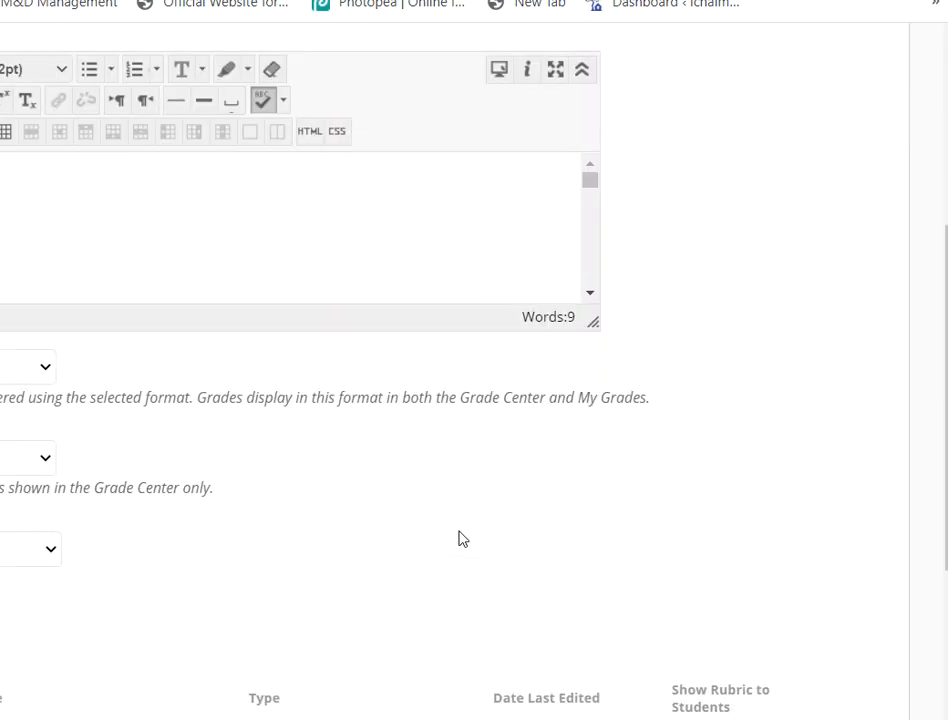
scroll(464, 534, up, 3)
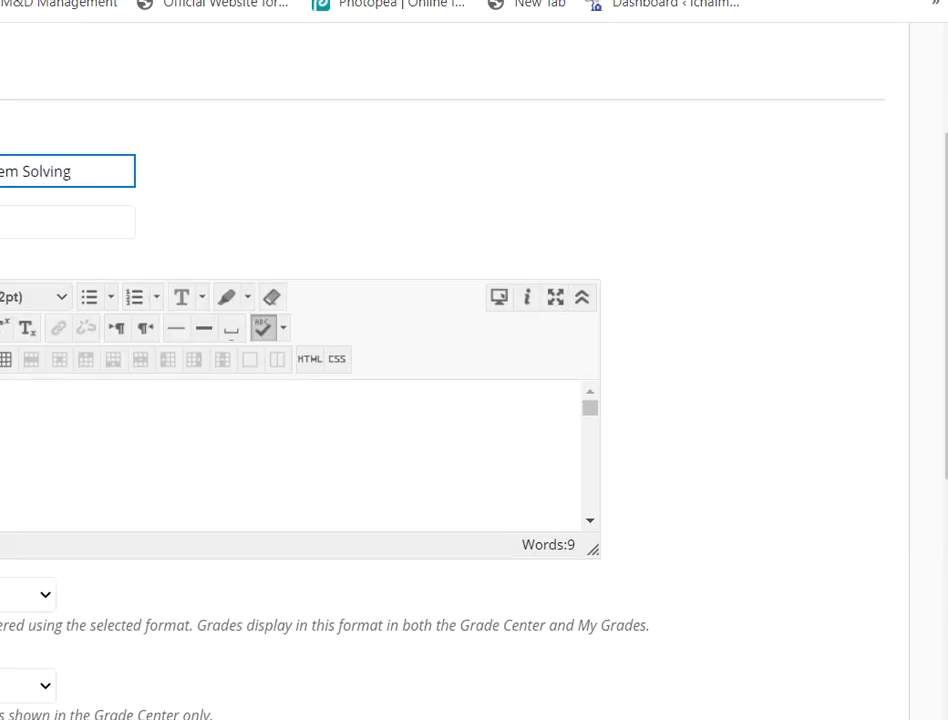
scroll(290, 455, down, 2)
click(832, 712)
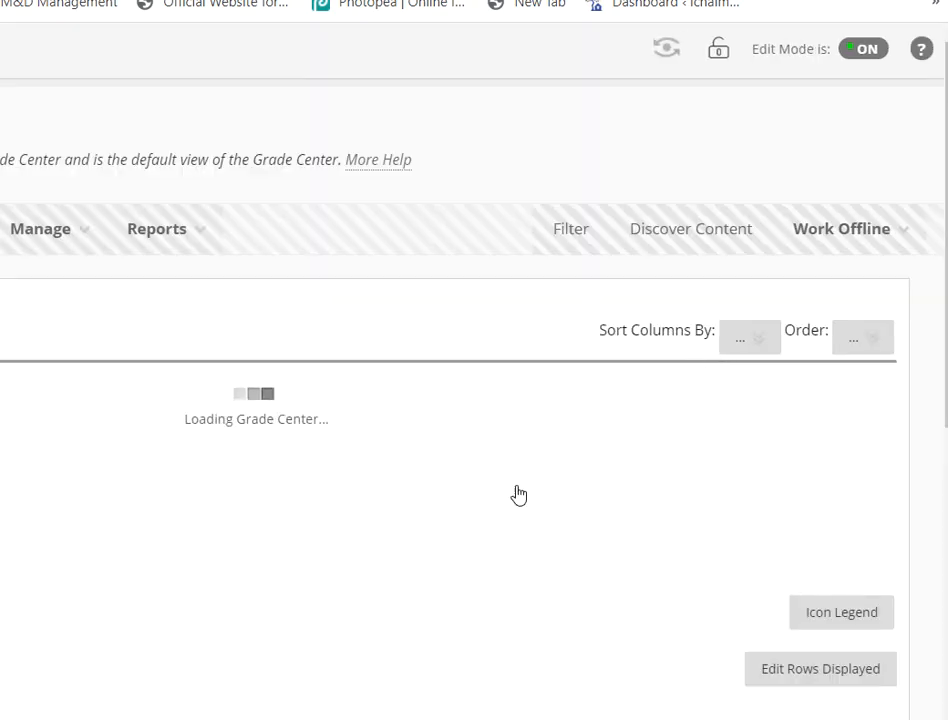
Step: View the goal alignments of the CE-Effective Problem Solving column, and close the alignments window
click(720, 429)
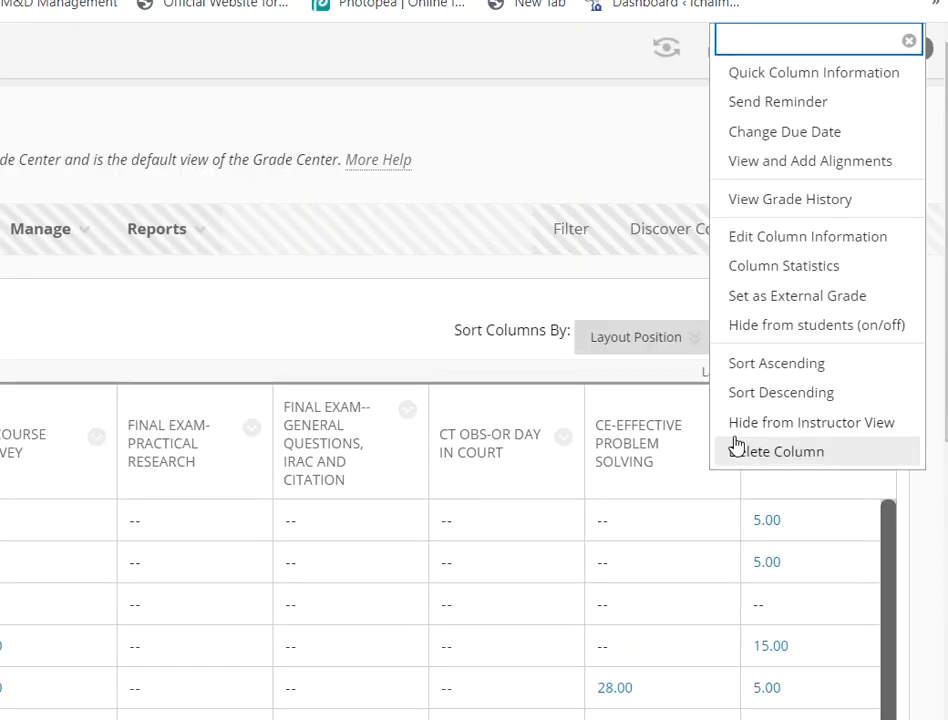
click(815, 165)
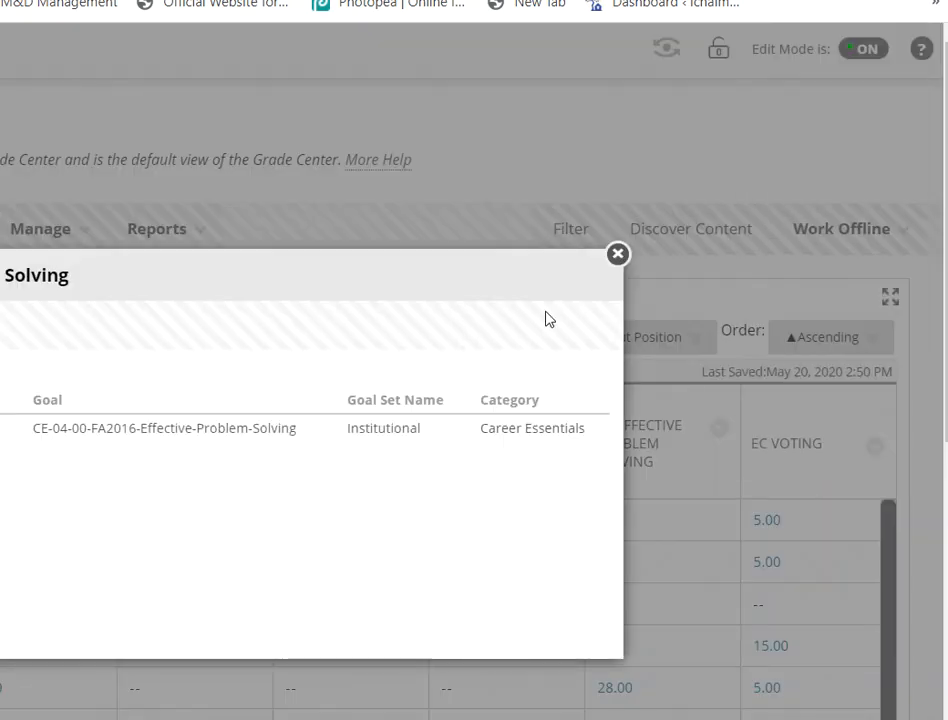
click(618, 254)
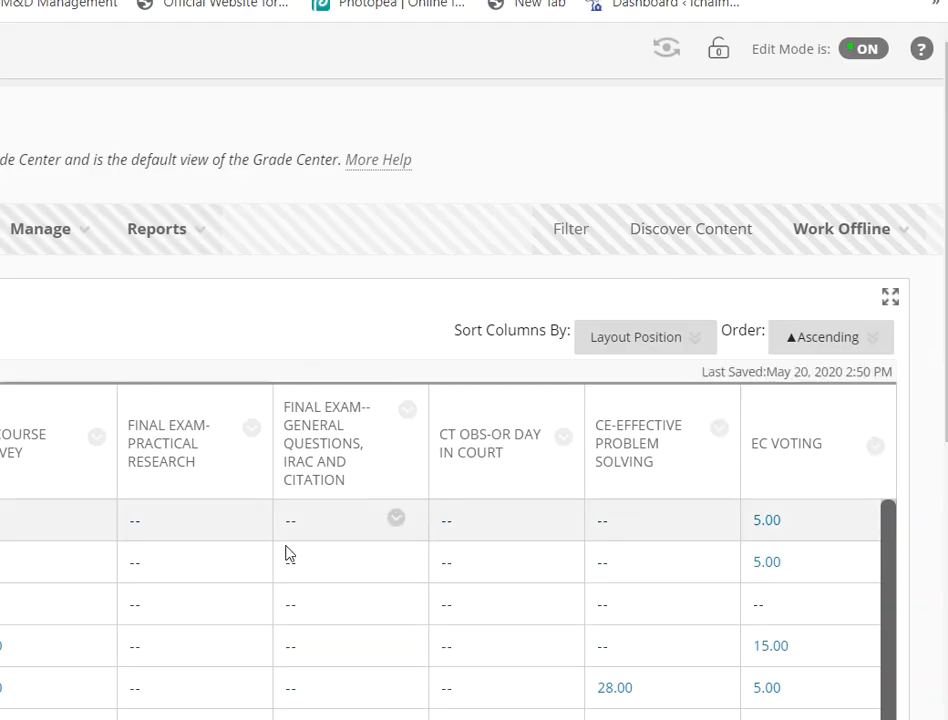
Step: Open the grade details of the first listed student for the CE-Effective Problem Solving column
scroll(503, 580, down, 2)
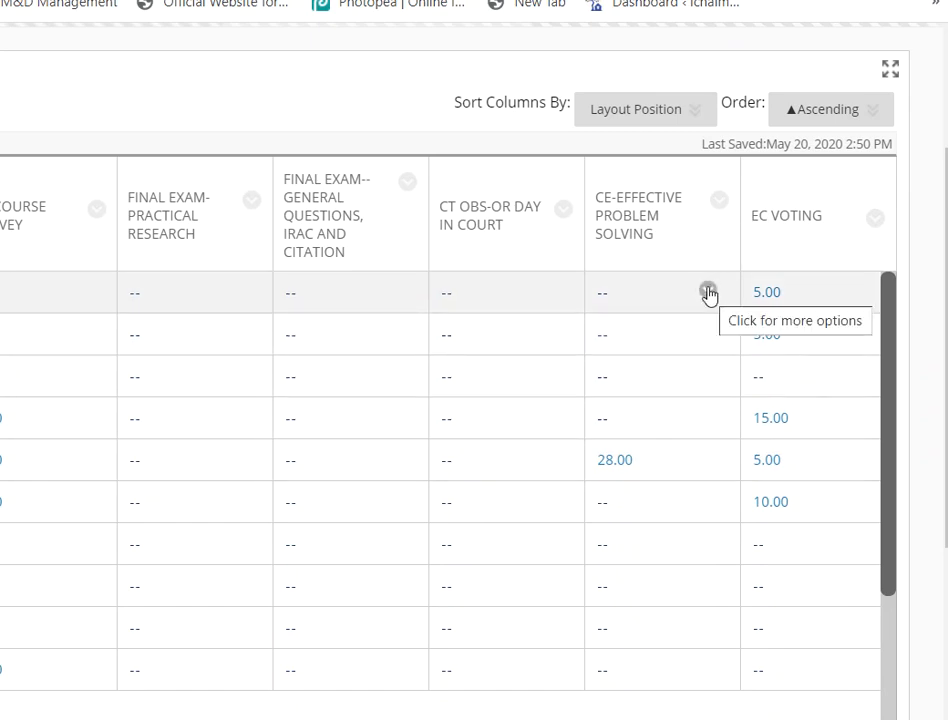
click(708, 291)
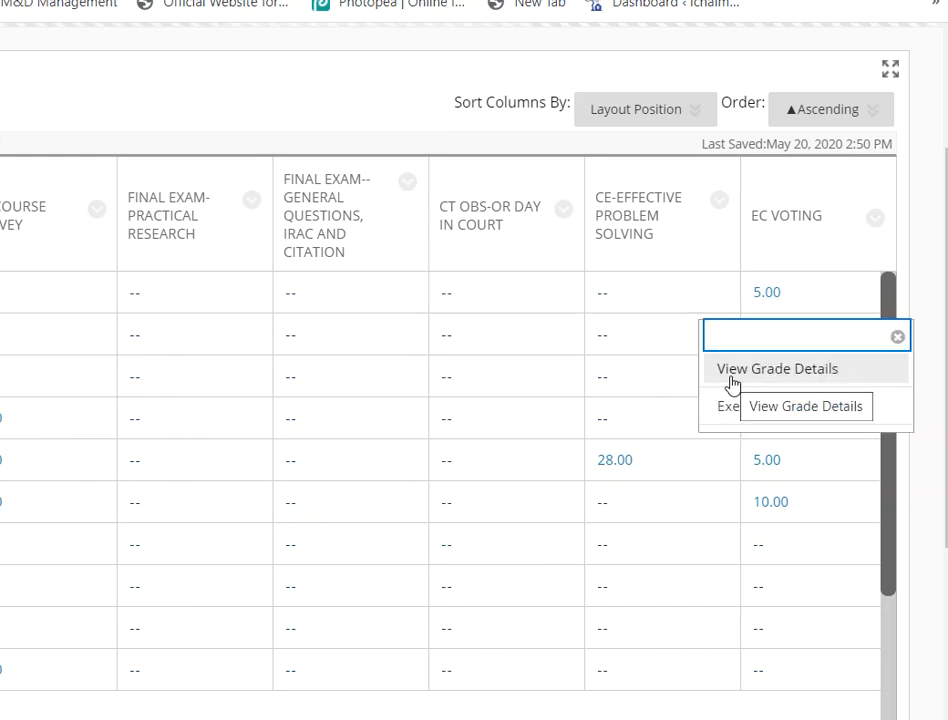
click(731, 384)
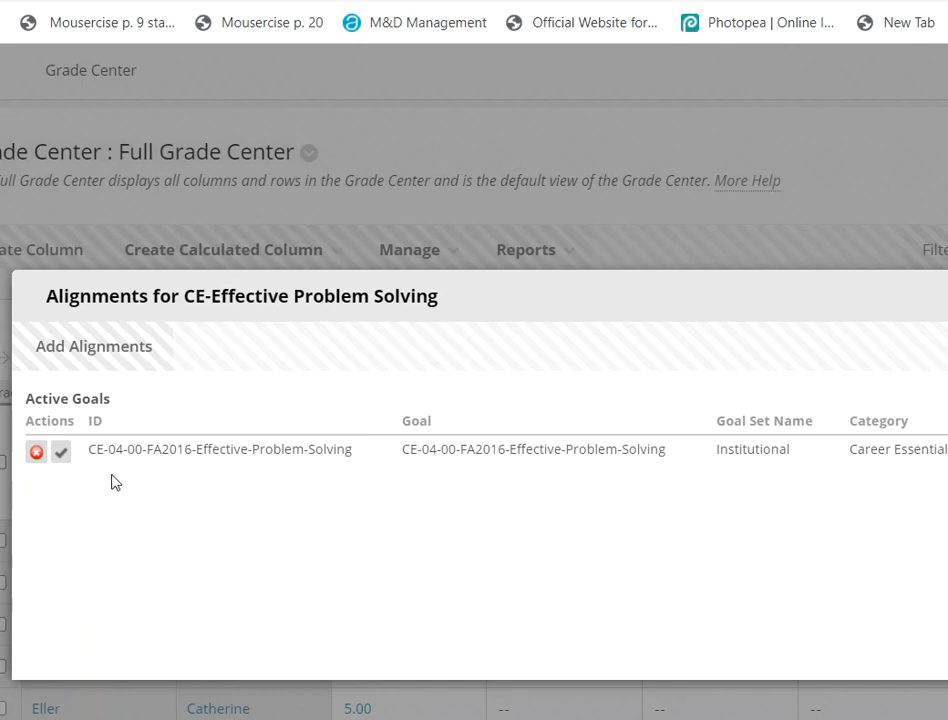
Step: Examine the active goal's action controls in the CE-Effective Problem Solving alignments window and close it
click(60, 458)
click(61, 458)
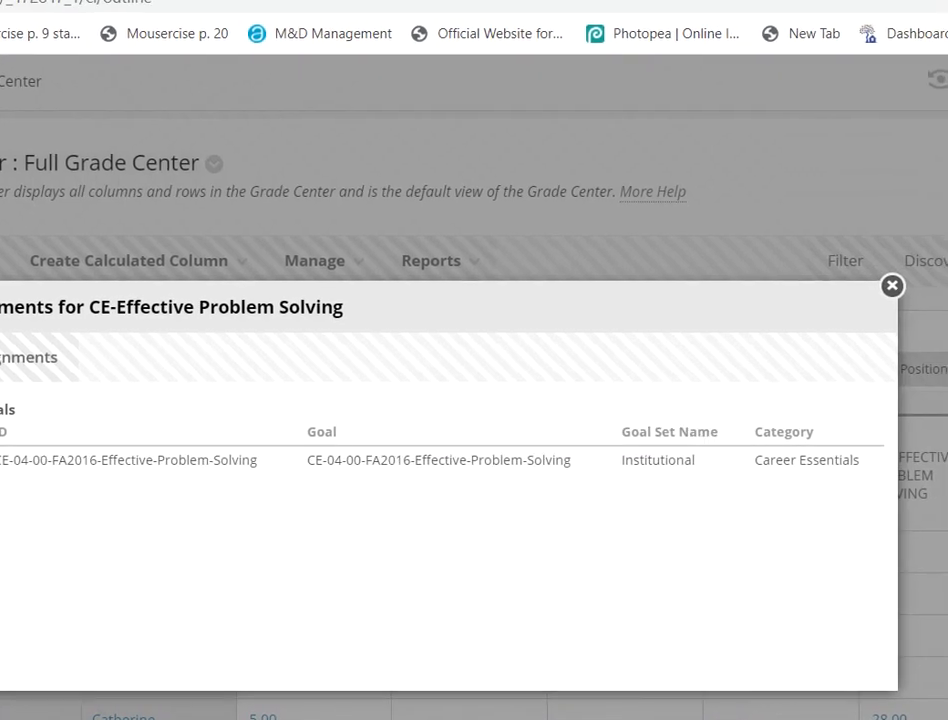
click(889, 288)
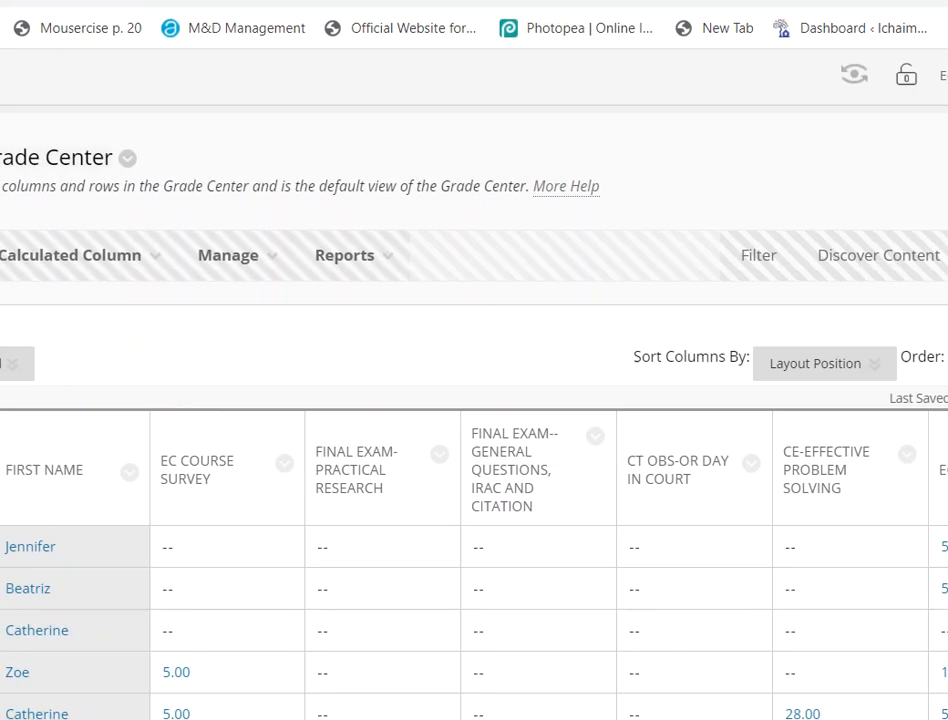
Step: Edit the CE-Effective Problem Solving column's description to read "This is an instructor-score with a point value but included in grade calculation."
click(826, 446)
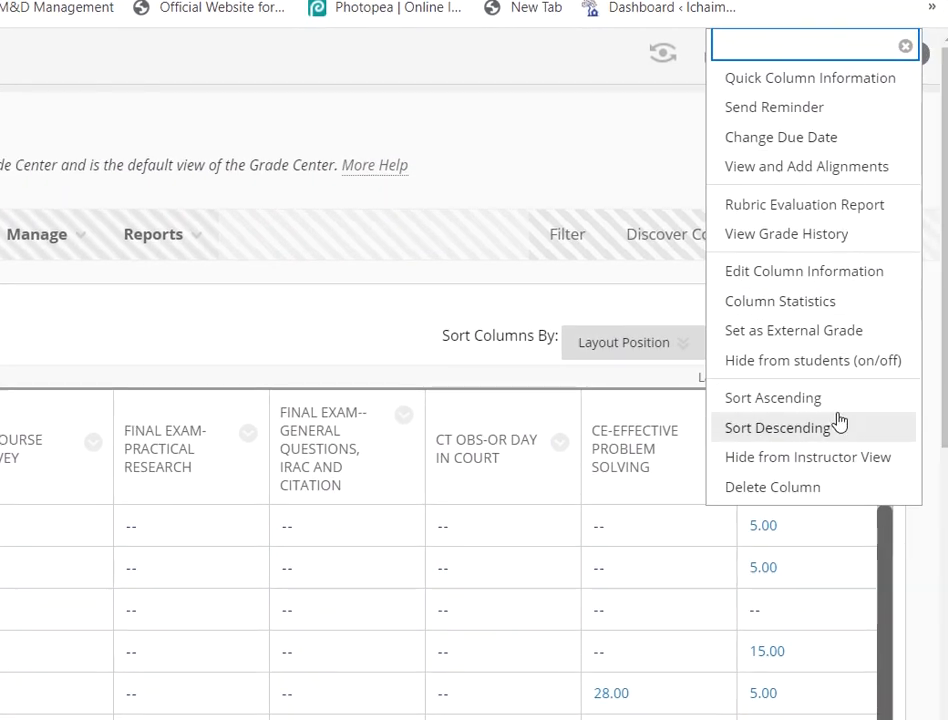
click(797, 281)
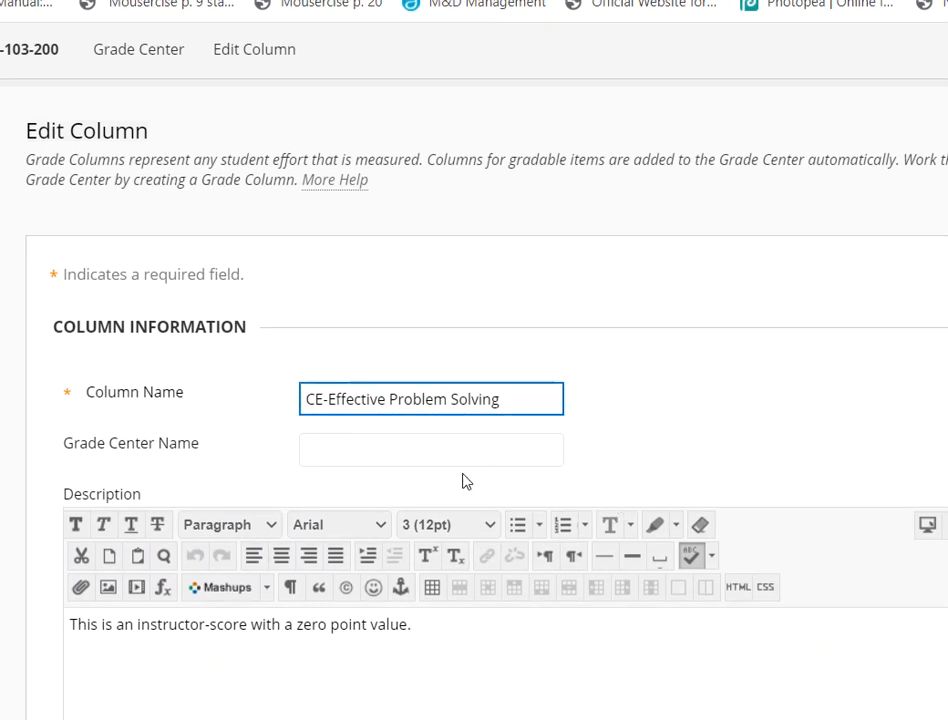
scroll(463, 481, down, 3)
drag(429, 396, 299, 405)
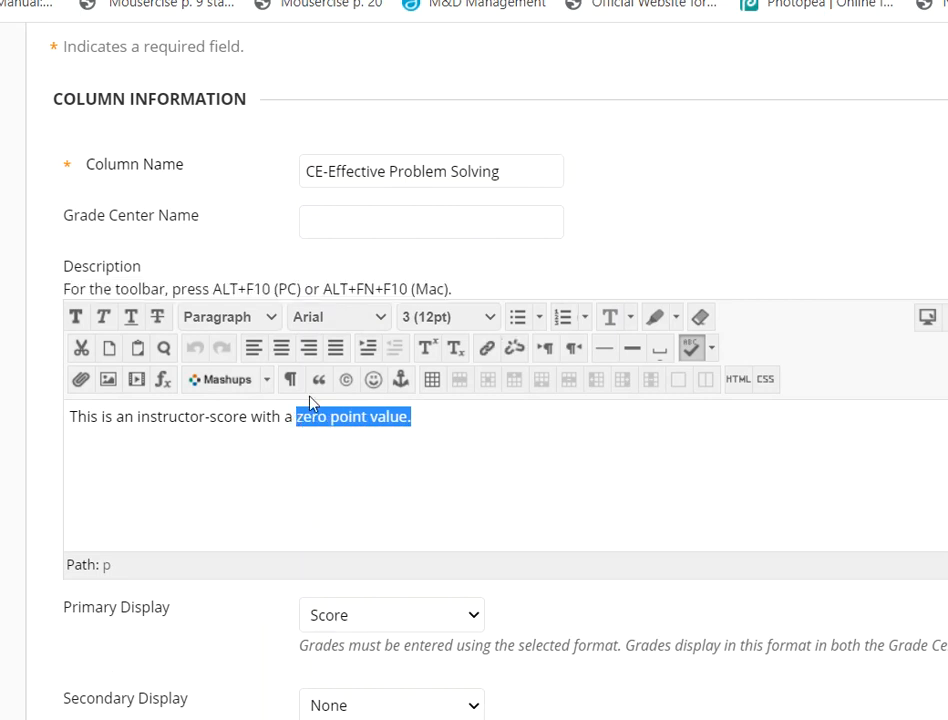
text(point)
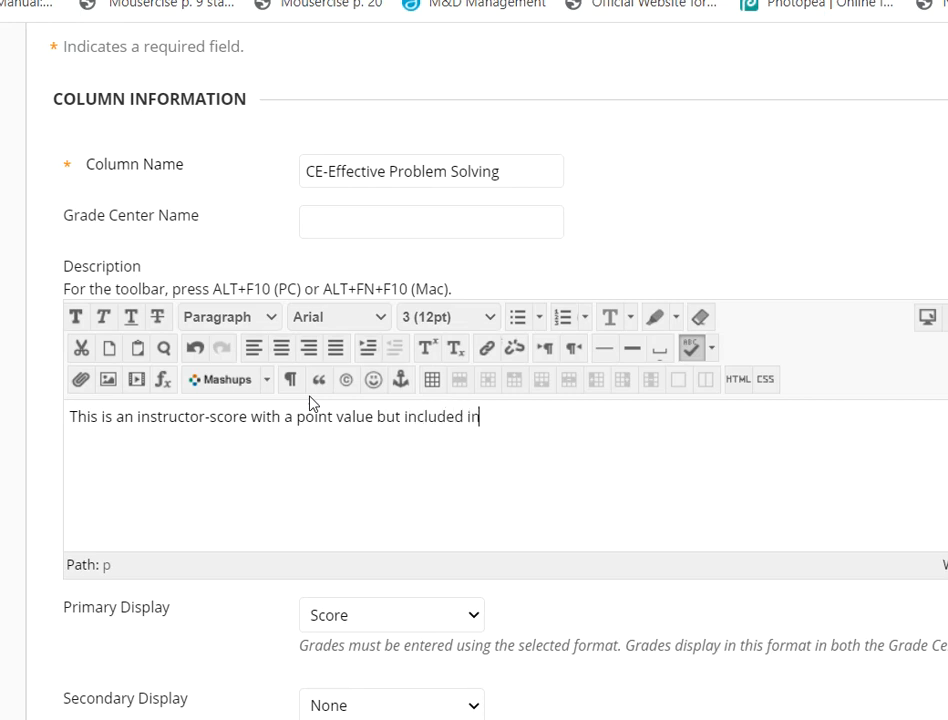
text(lculation.)
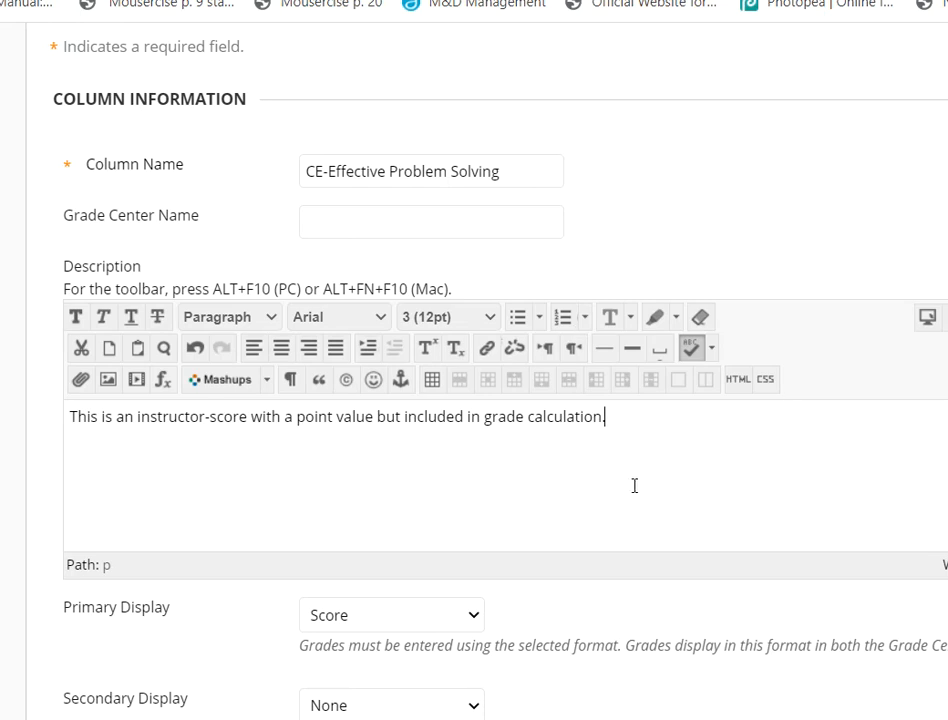
key(ctrl+a)
key(BackSpace)
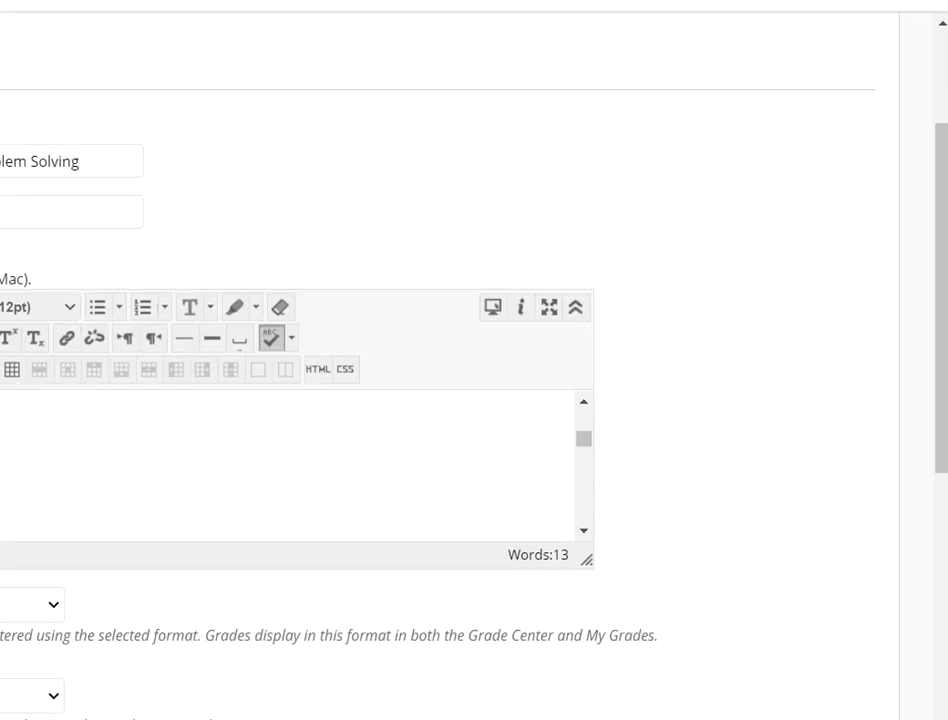
Step: Check the attached rubric's evaluation type and its Show Rubric to Students options, and submit the column changes
scroll(396, 229, down, 3)
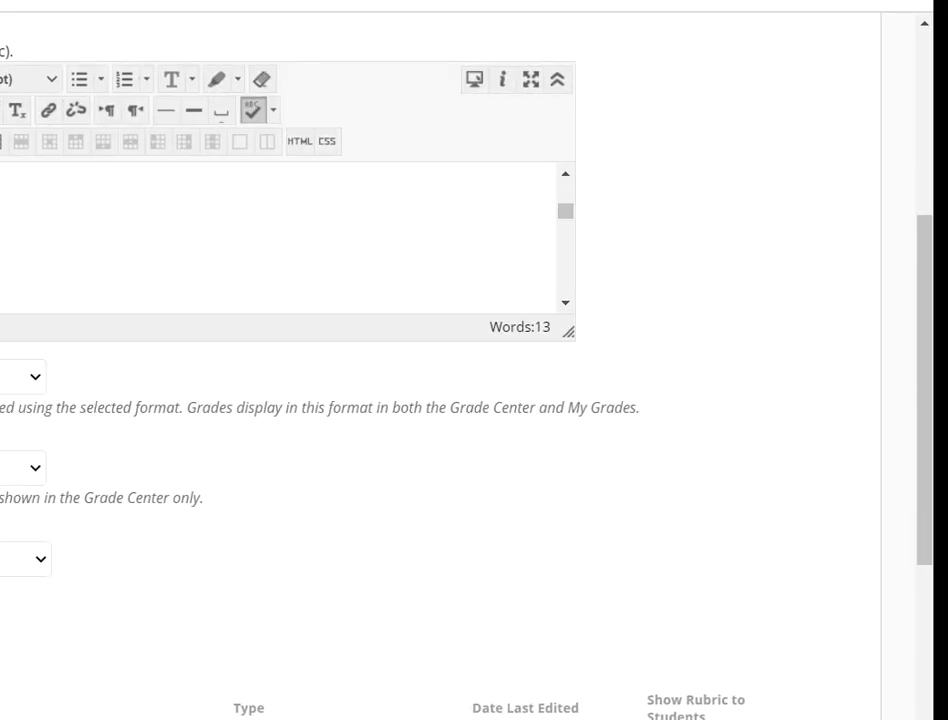
scroll(545, 417, down, 6)
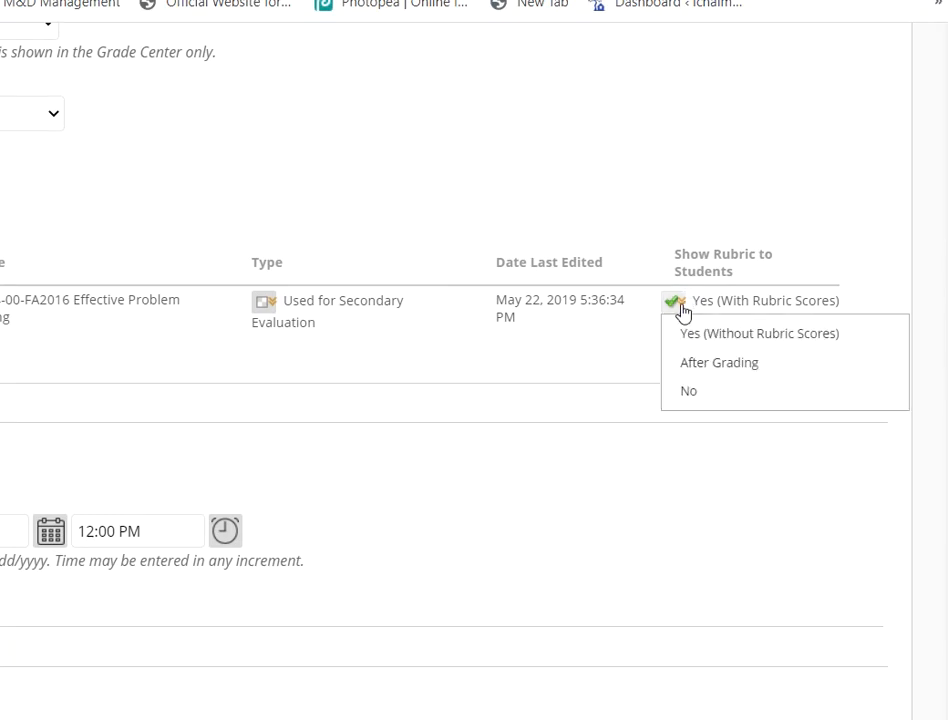
mouse_move(681, 307)
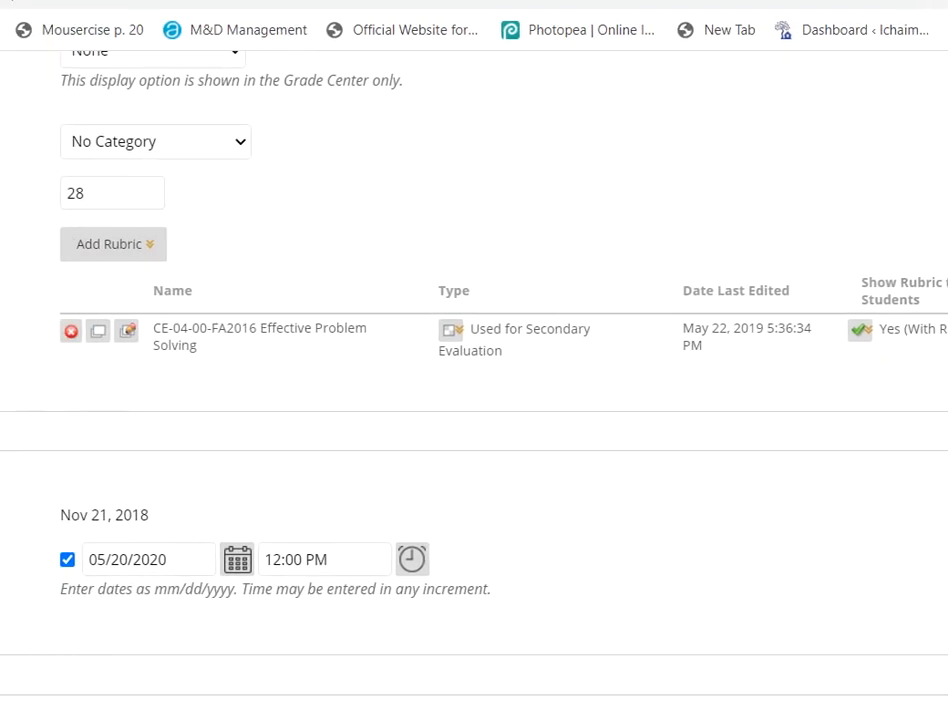
mouse_move(461, 343)
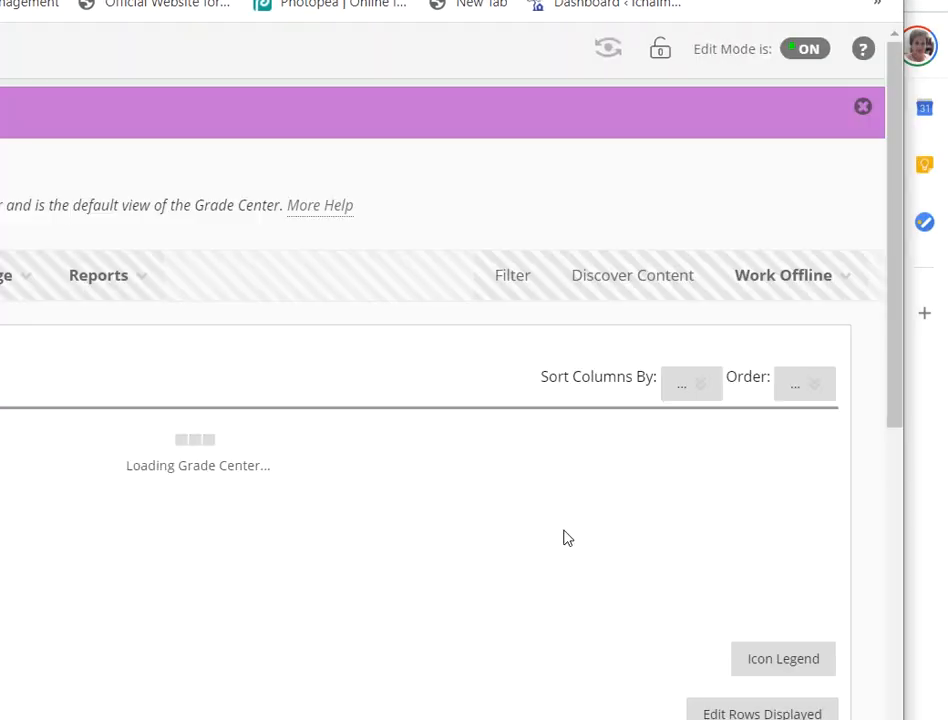
Step: Open the first student's grade details for CE-Effective Problem Solving and bring up the grading rubric in its own window
scroll(603, 525, down, 3)
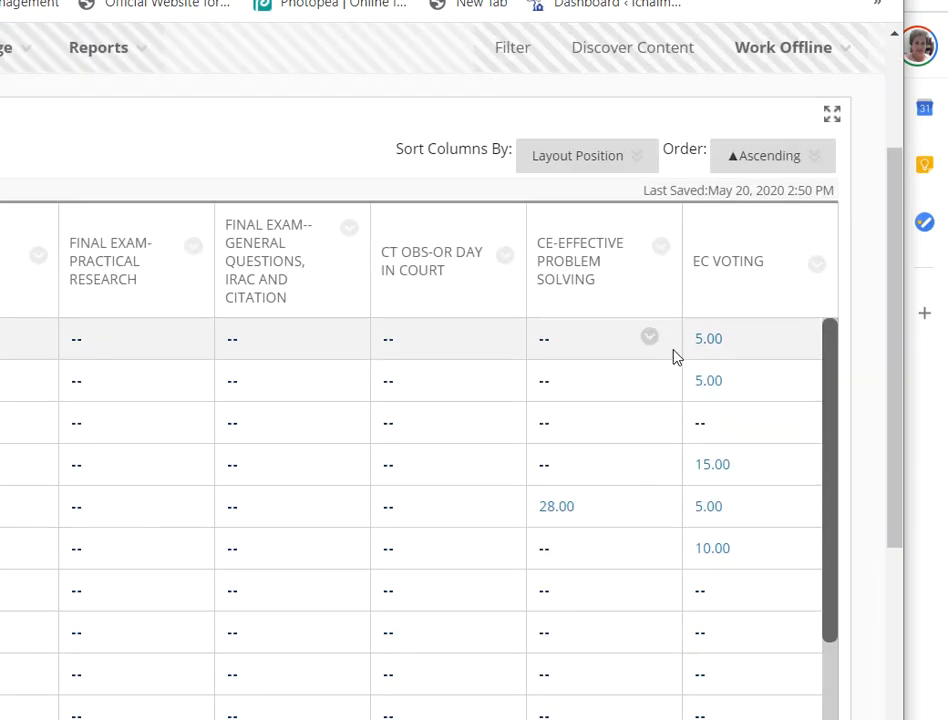
click(655, 335)
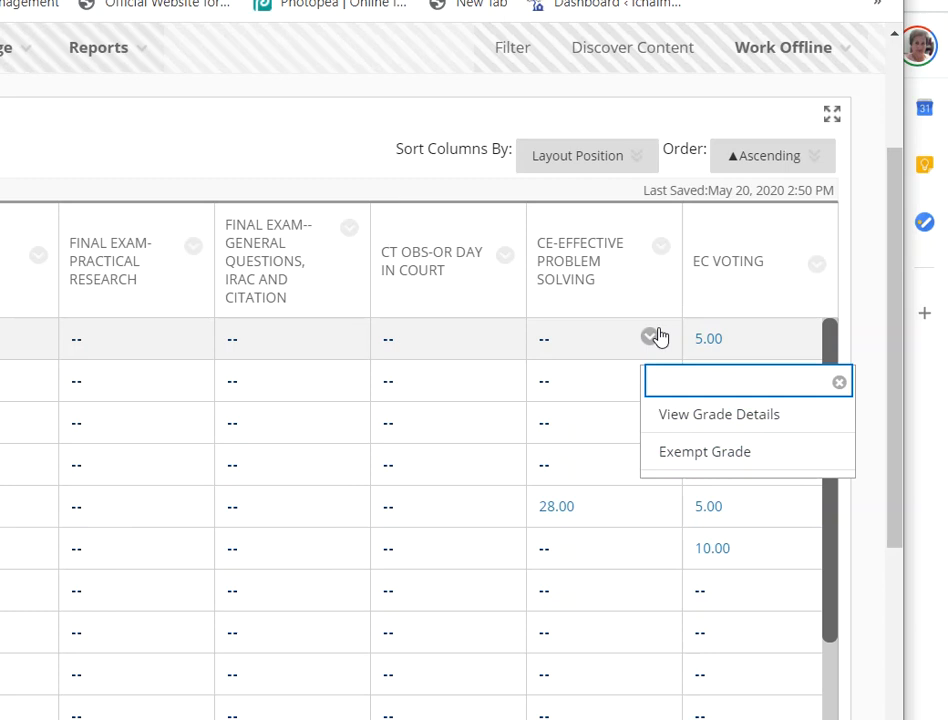
click(675, 427)
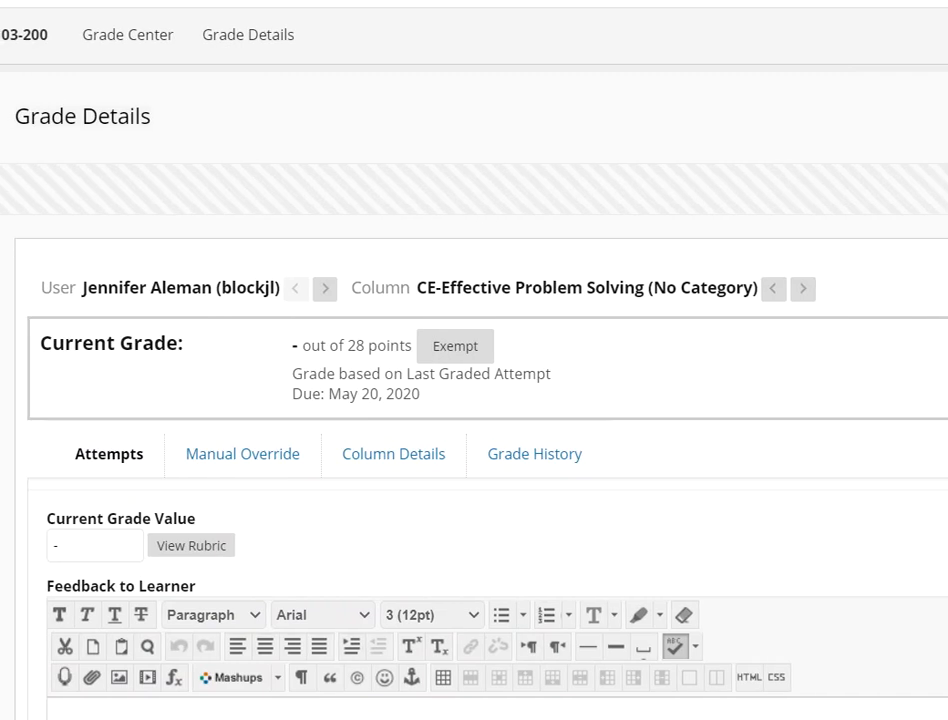
click(205, 548)
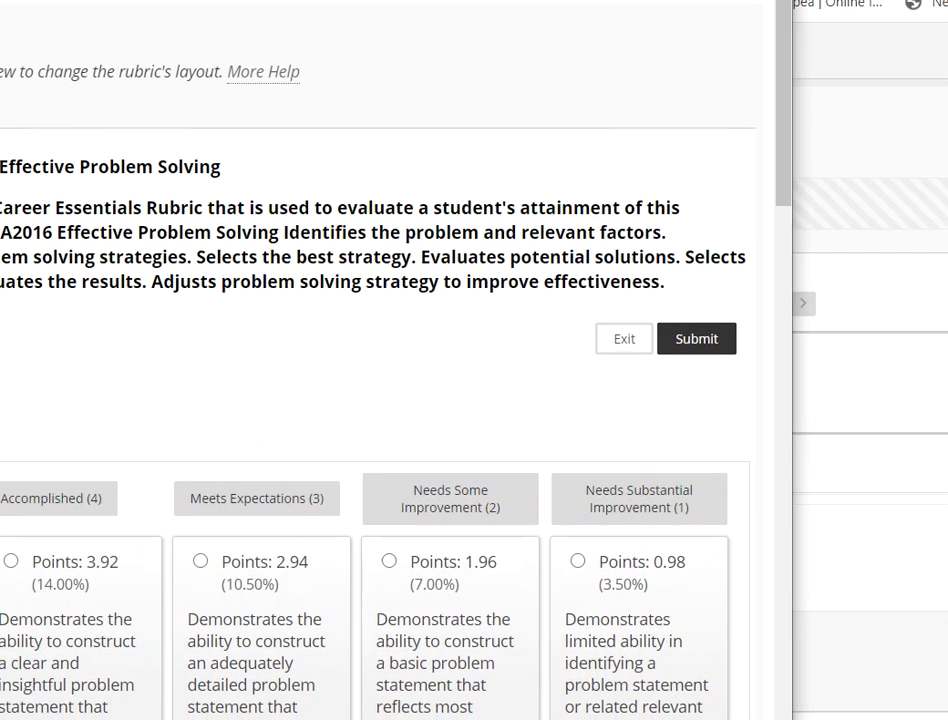
drag(470, 2, 485, 0)
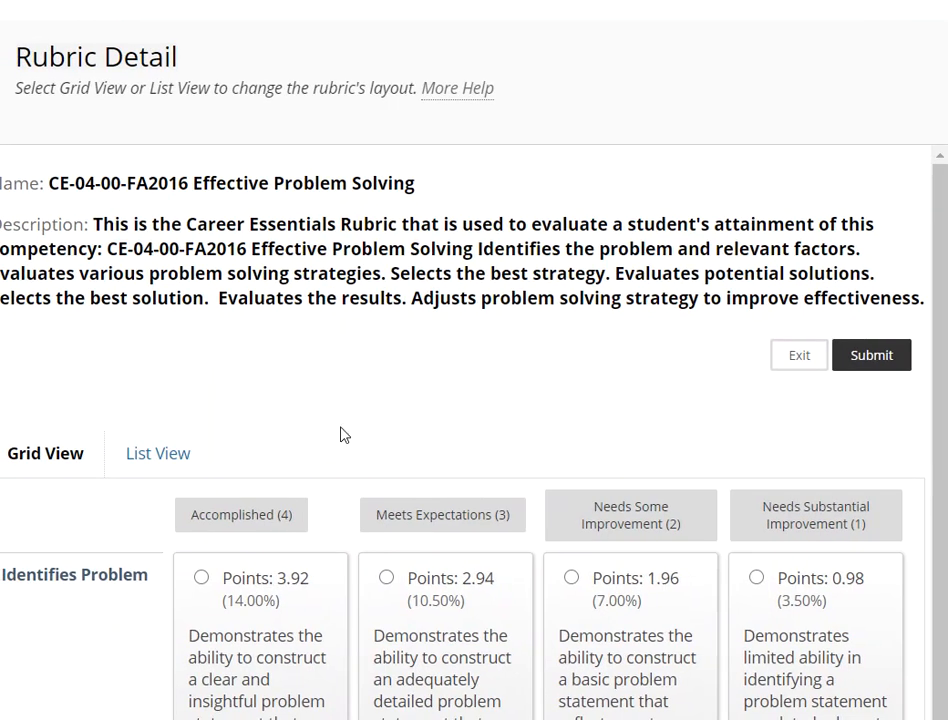
Step: Review the rubric's criteria and rate all of them as Accomplished (4) at once
scroll(645, 322, down, 9)
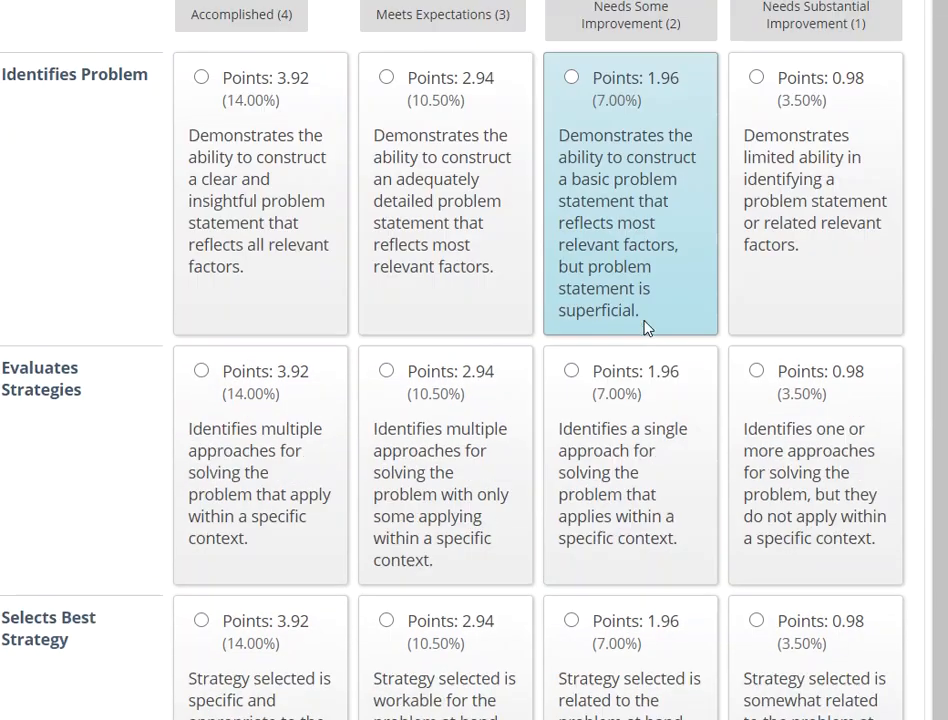
scroll(643, 321, down, 6)
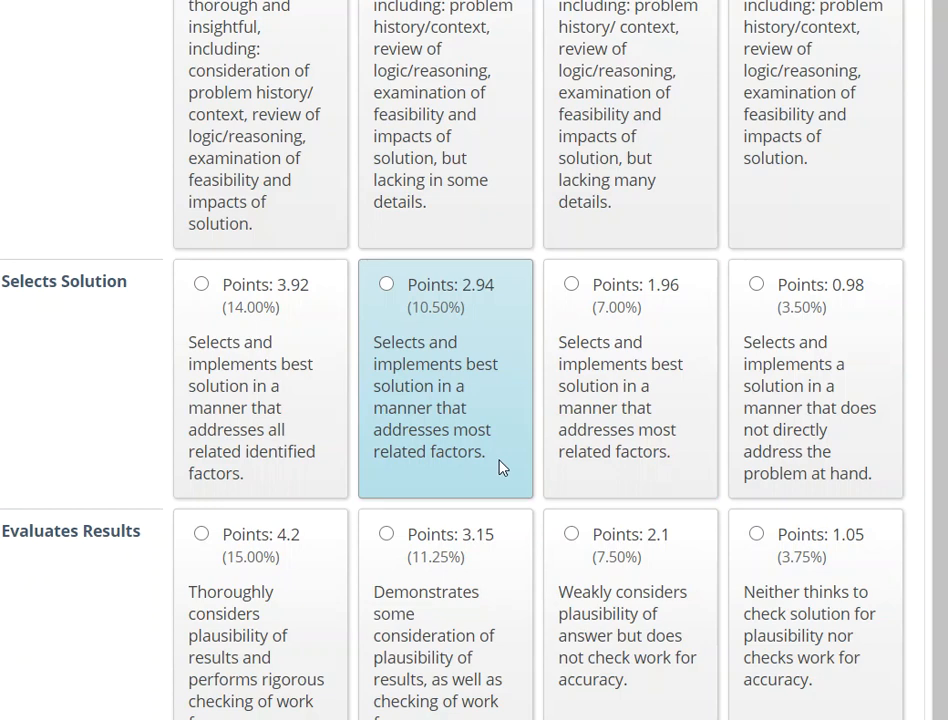
scroll(368, 500, down, 7)
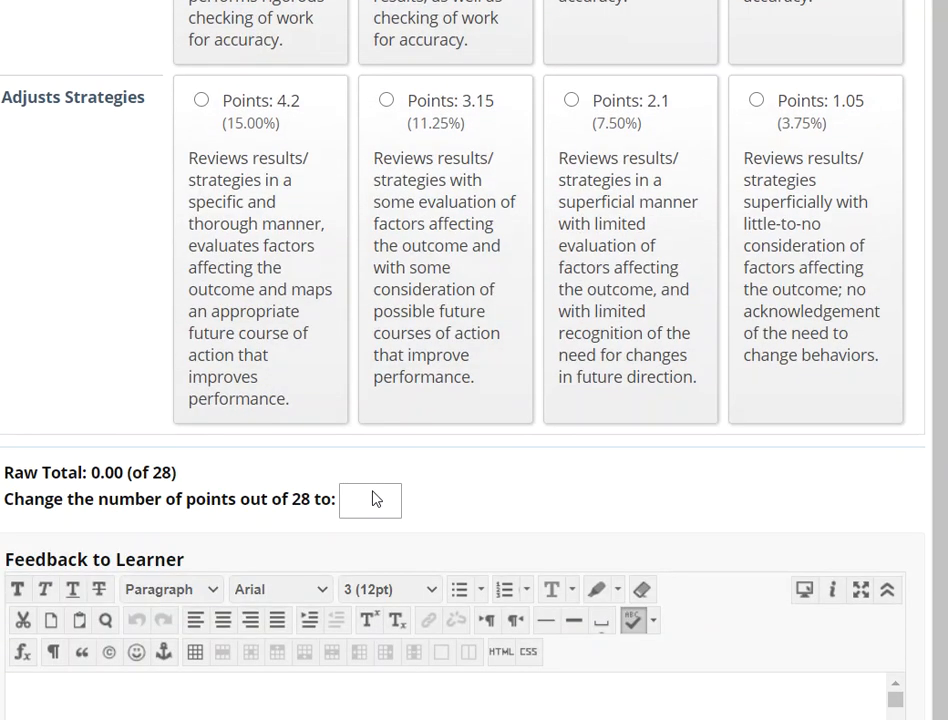
scroll(378, 490, up, 1)
scroll(690, 330, up, 20)
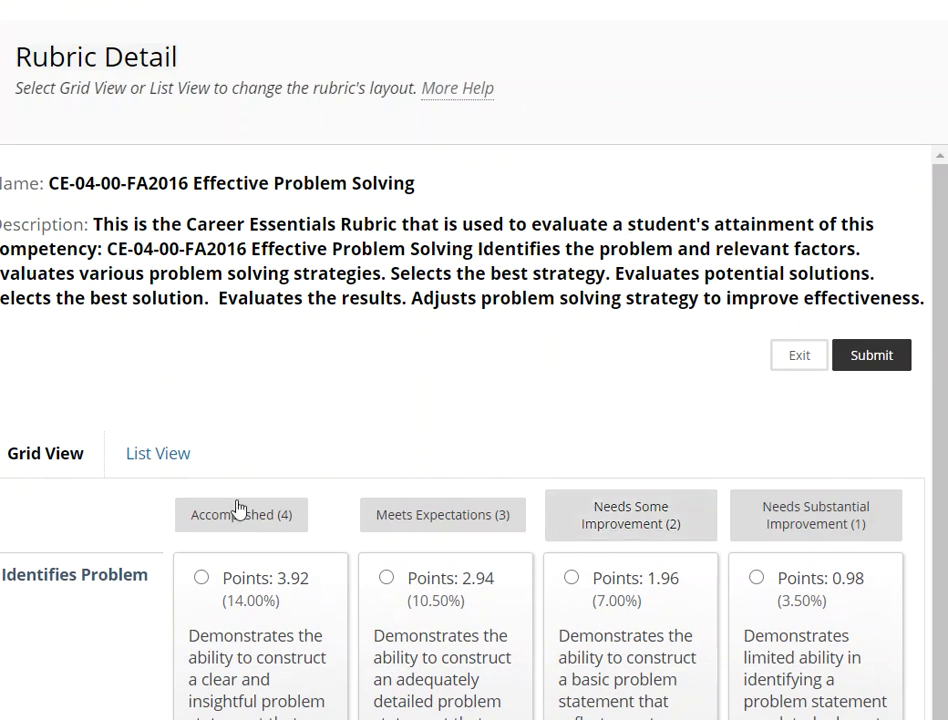
click(290, 524)
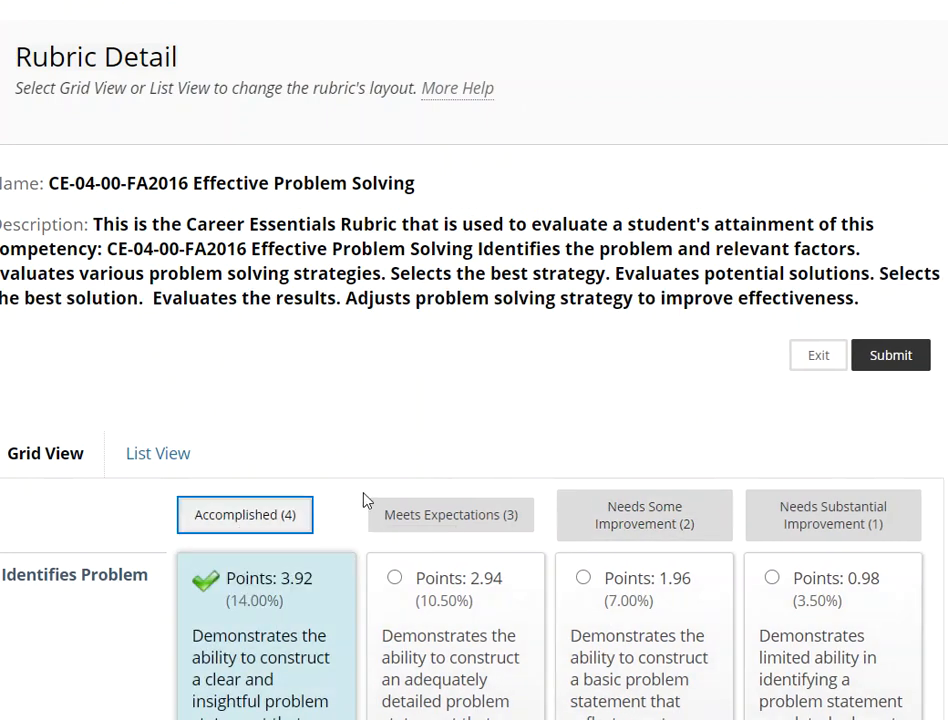
scroll(364, 499, down, 13)
scroll(368, 494, down, 5)
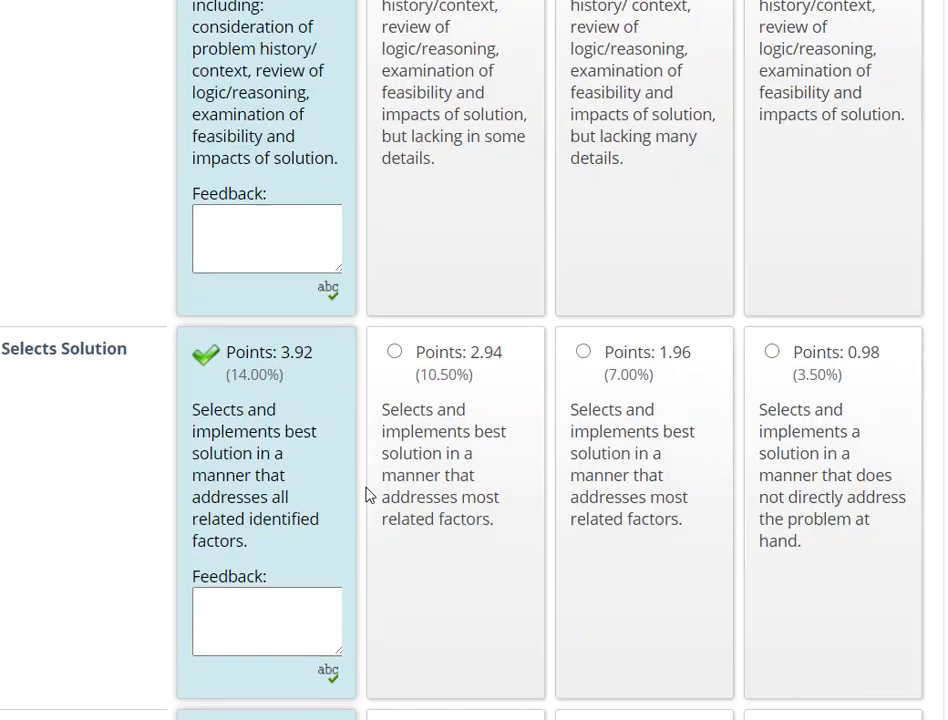
Step: Change the Evaluates Strategies rating to Needs Some Improvement (2), worth 1.96 points
scroll(368, 494, up, 17)
scroll(368, 480, up, 5)
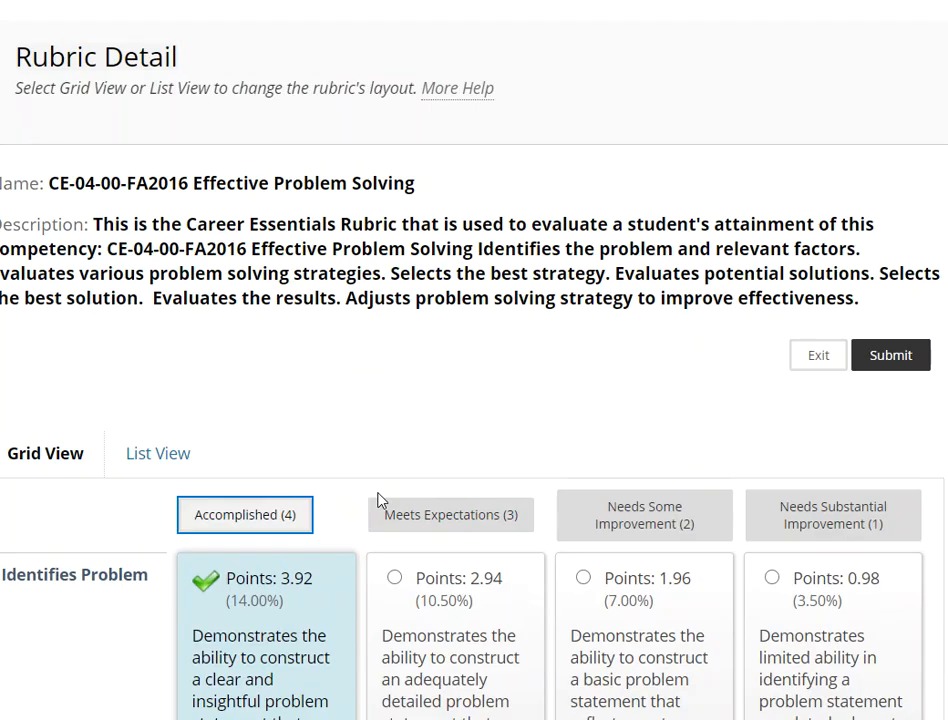
scroll(378, 500, down, 6)
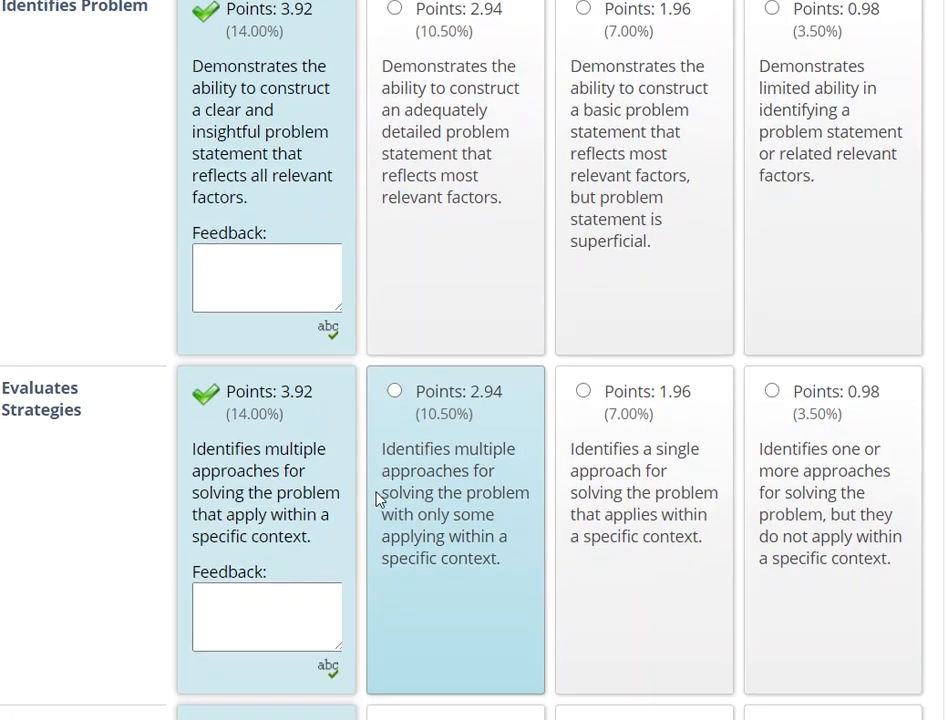
click(583, 390)
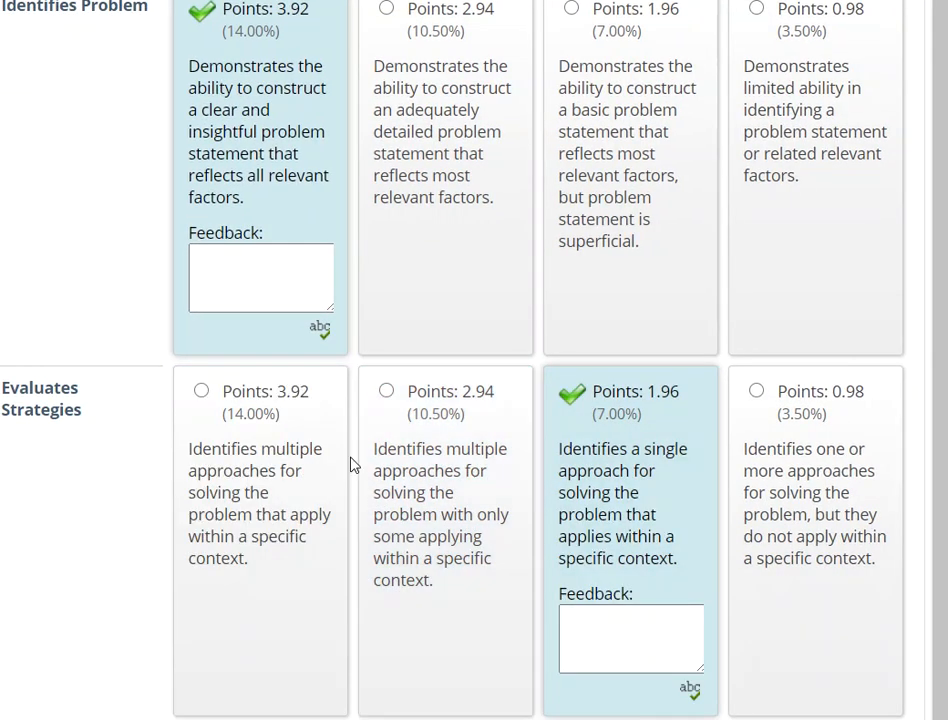
Step: Change the Selects Best Strategy rating to Meets Expectations (3), worth 2.94 points, and check the rubric's raw total
scroll(639, 436, down, 5)
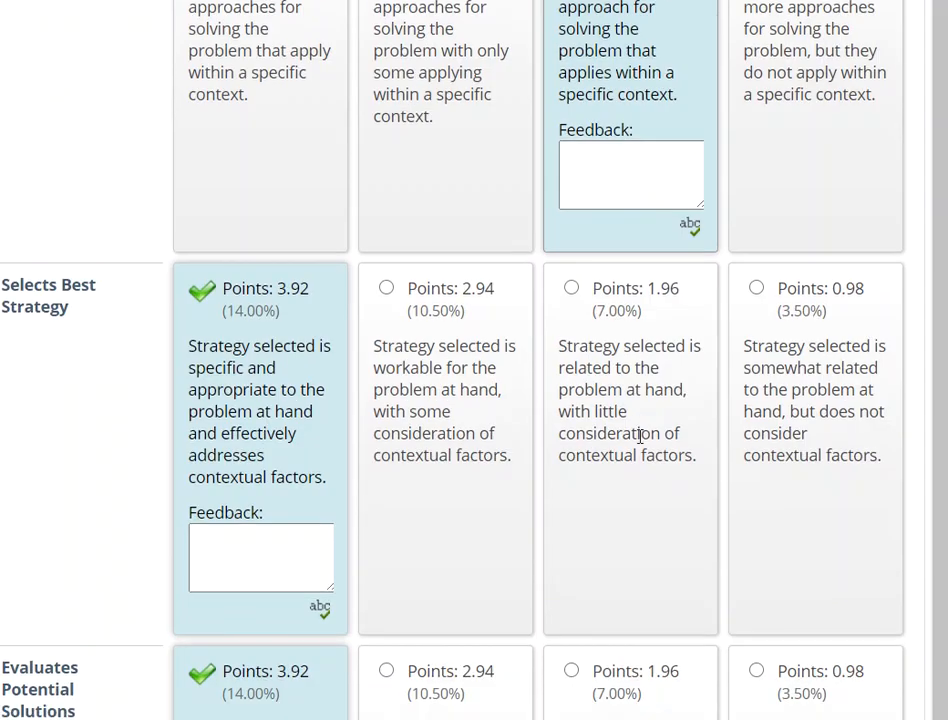
click(390, 292)
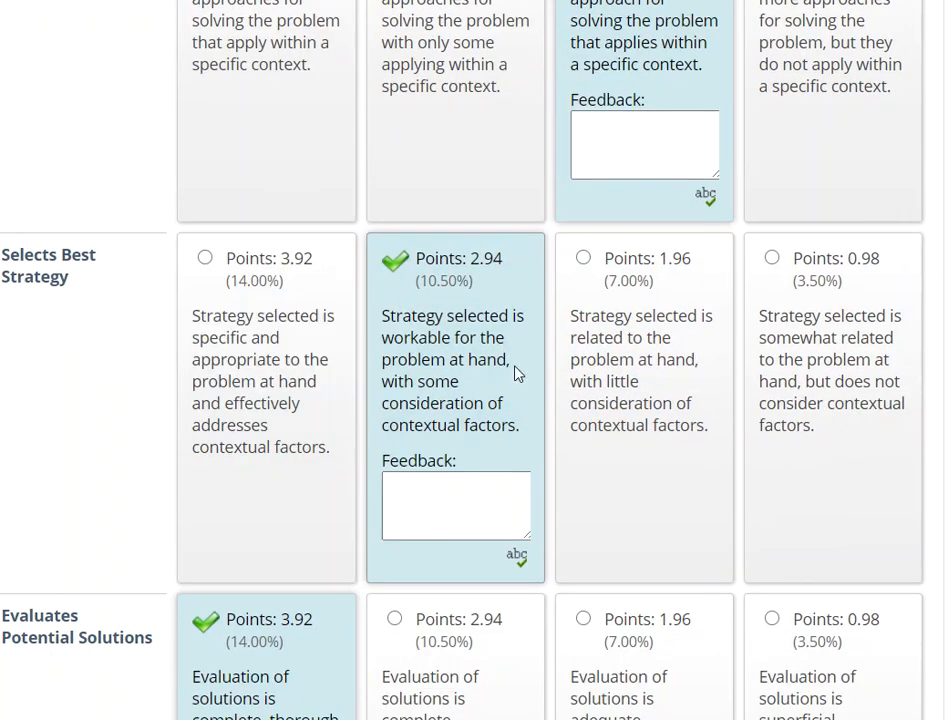
scroll(577, 431, down, 7)
scroll(578, 430, down, 12)
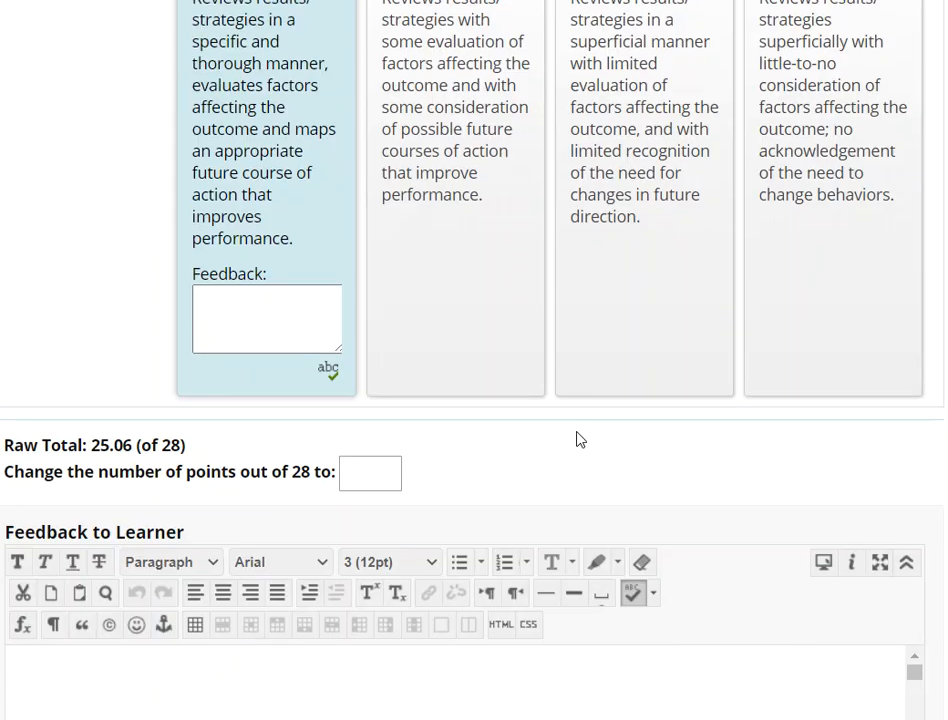
Step: Rate all the rubric's criteria as Accomplished (4) again, replacing the individually changed ratings
scroll(577, 437, up, 20)
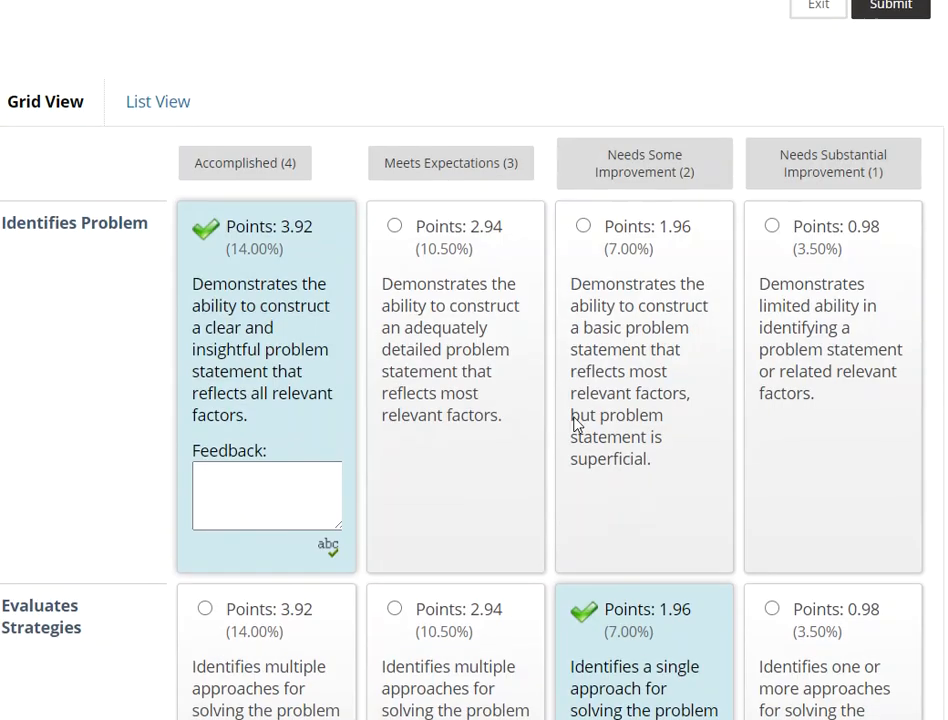
scroll(575, 425, up, 3)
click(218, 318)
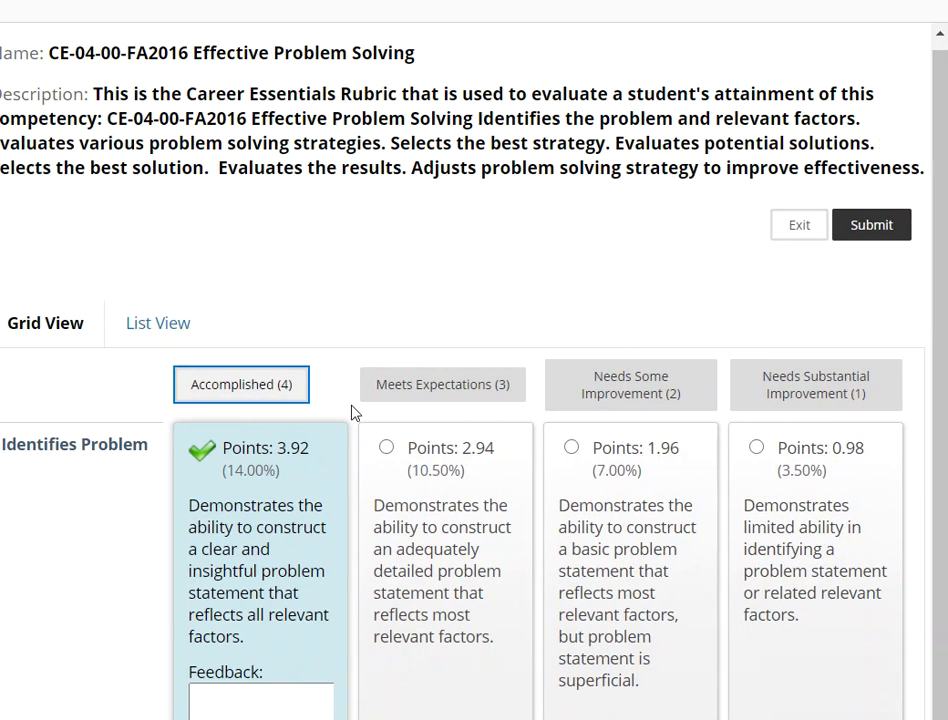
scroll(529, 571, down, 4)
Step: Submit the completed rubric and accept it as the grading rubric
scroll(528, 575, up, 4)
scroll(527, 574, up, 3)
click(895, 338)
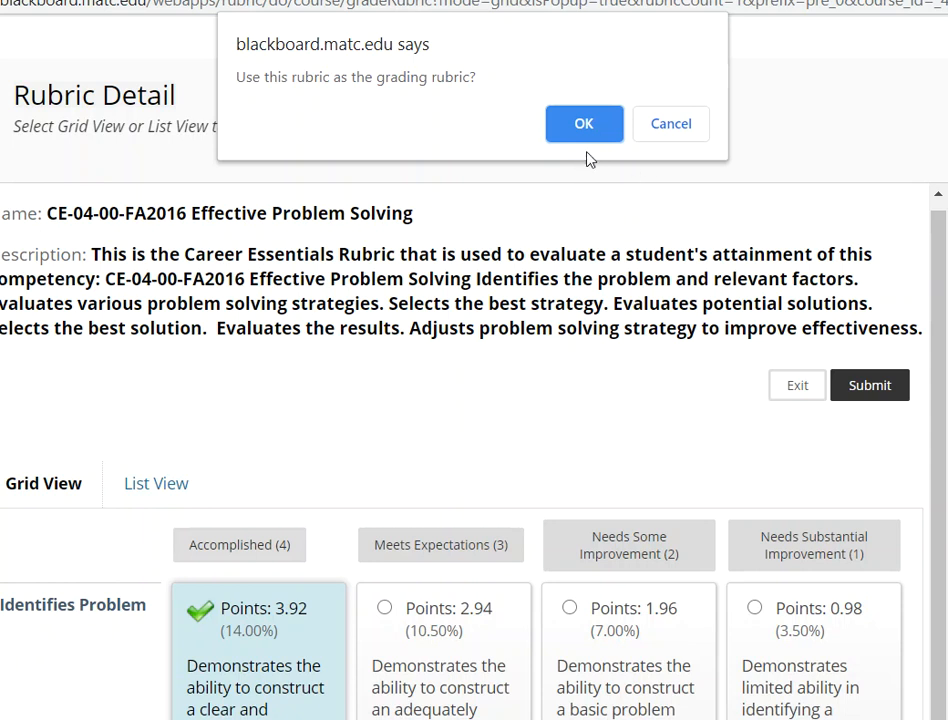
click(590, 125)
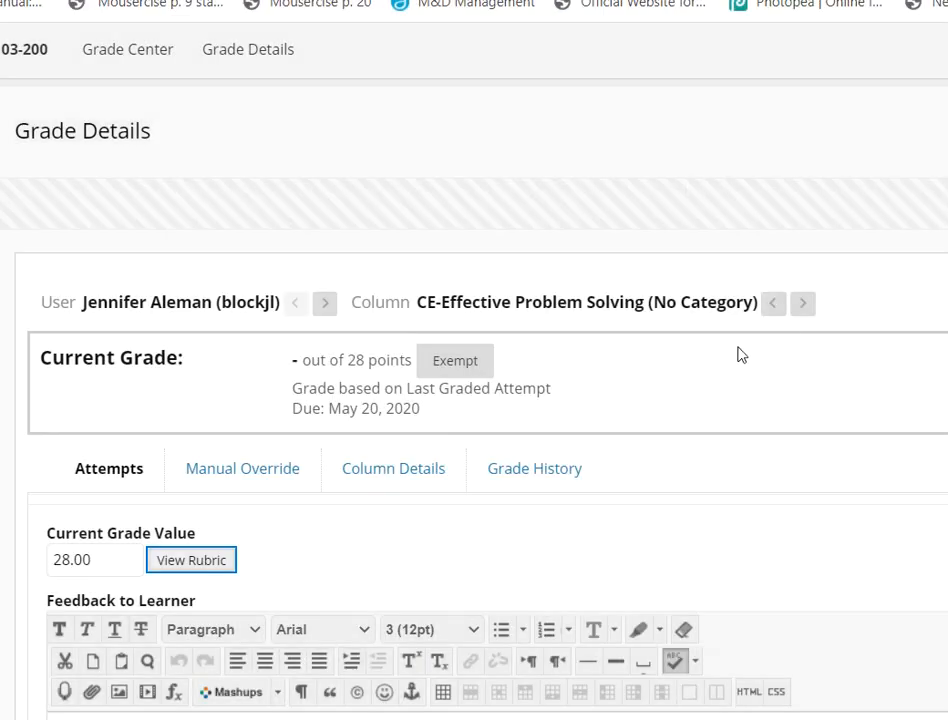
Step: Review the first student's grade details with the rubric score filled in and save the grade
scroll(730, 350, down, 10)
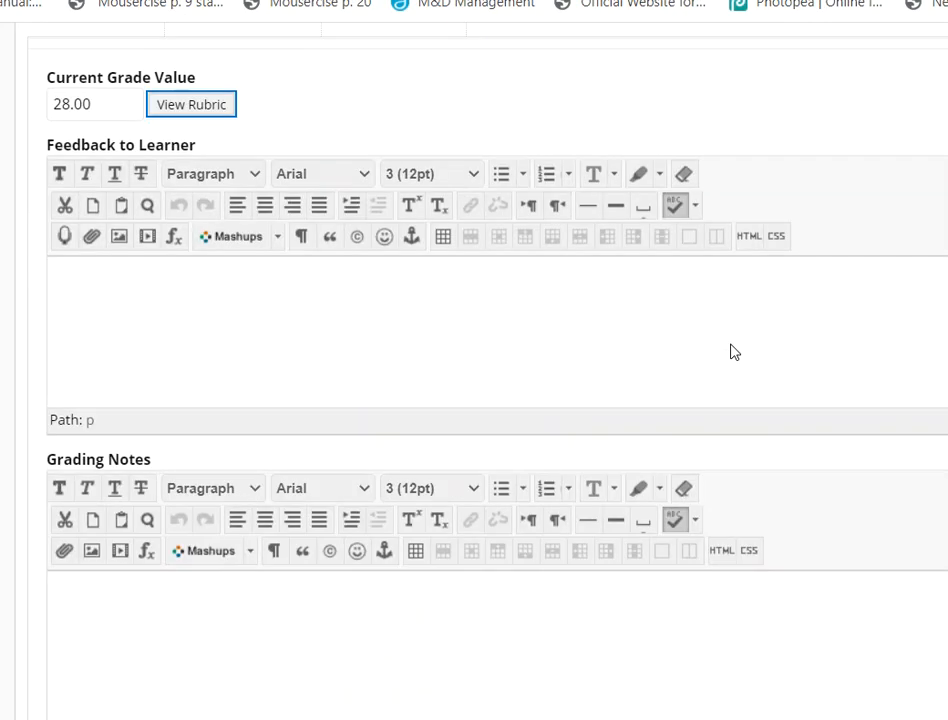
scroll(730, 349, up, 5)
scroll(718, 323, up, 4)
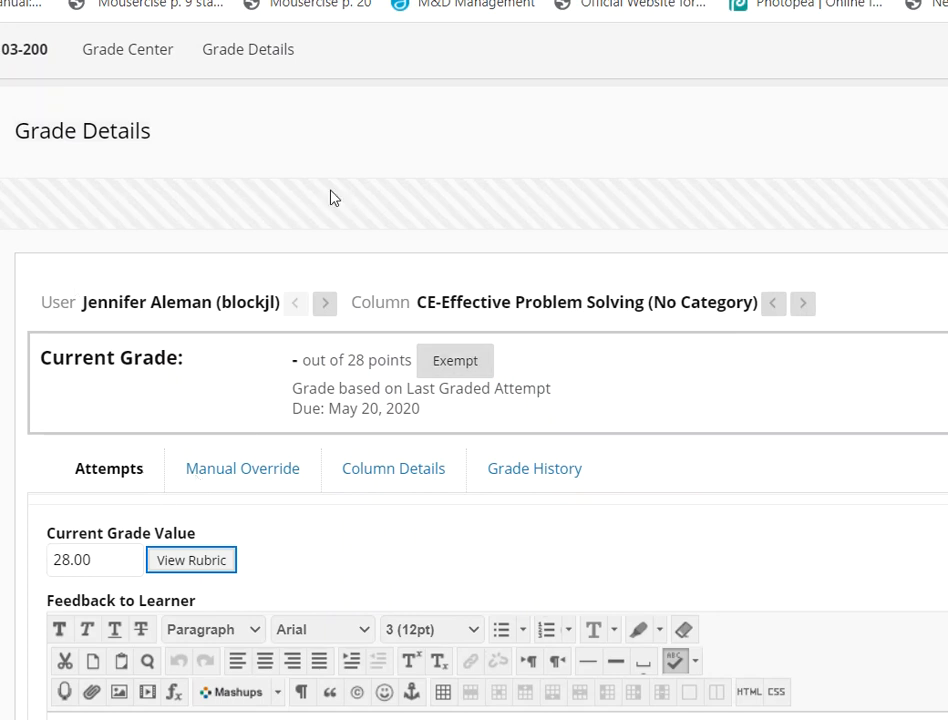
scroll(910, 699, down, 3)
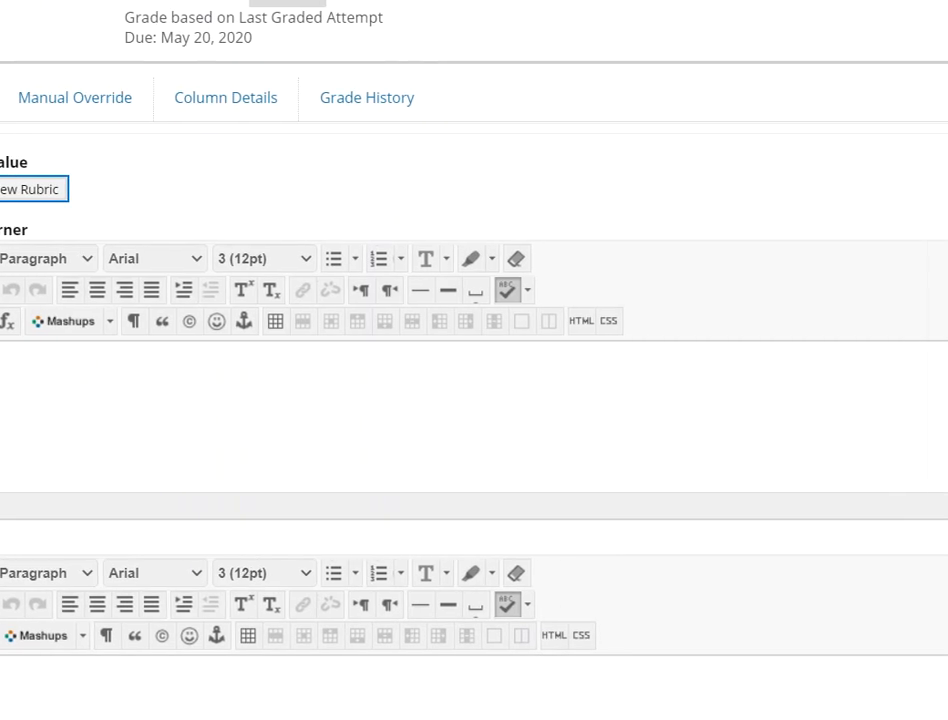
scroll(648, 682, down, 4)
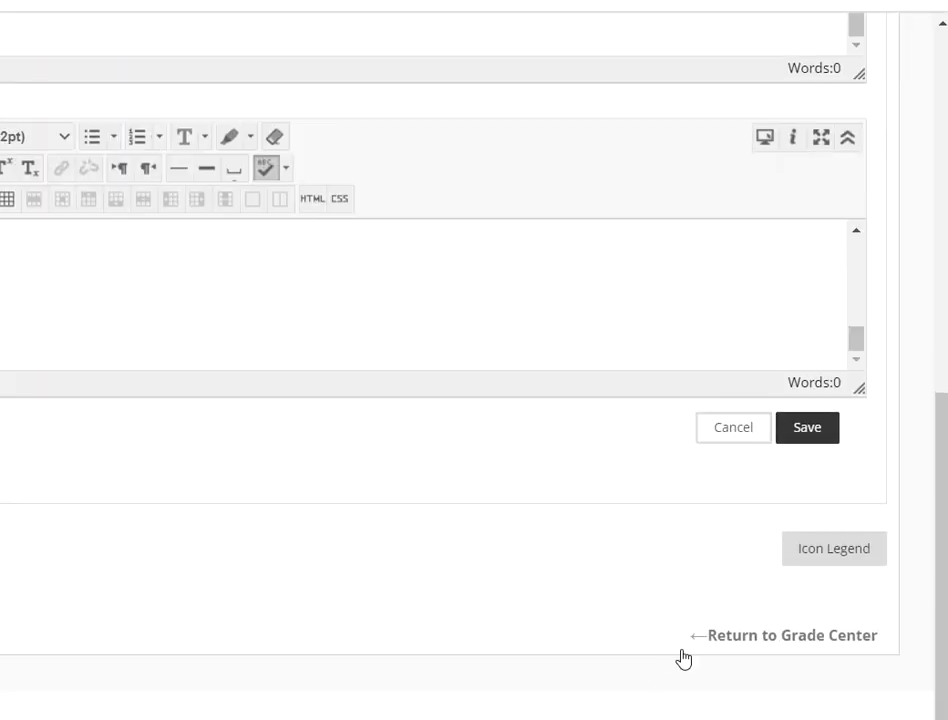
click(809, 432)
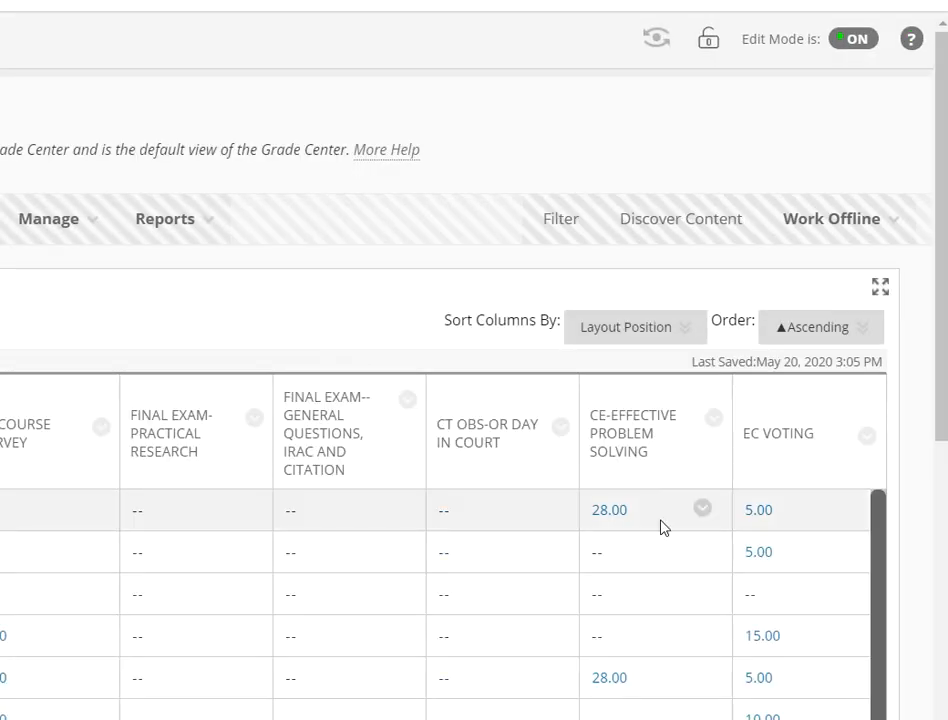
Step: Open the second student's grade details for CE-Effective Problem Solving and bring up the grading rubric
scroll(670, 515, down, 1)
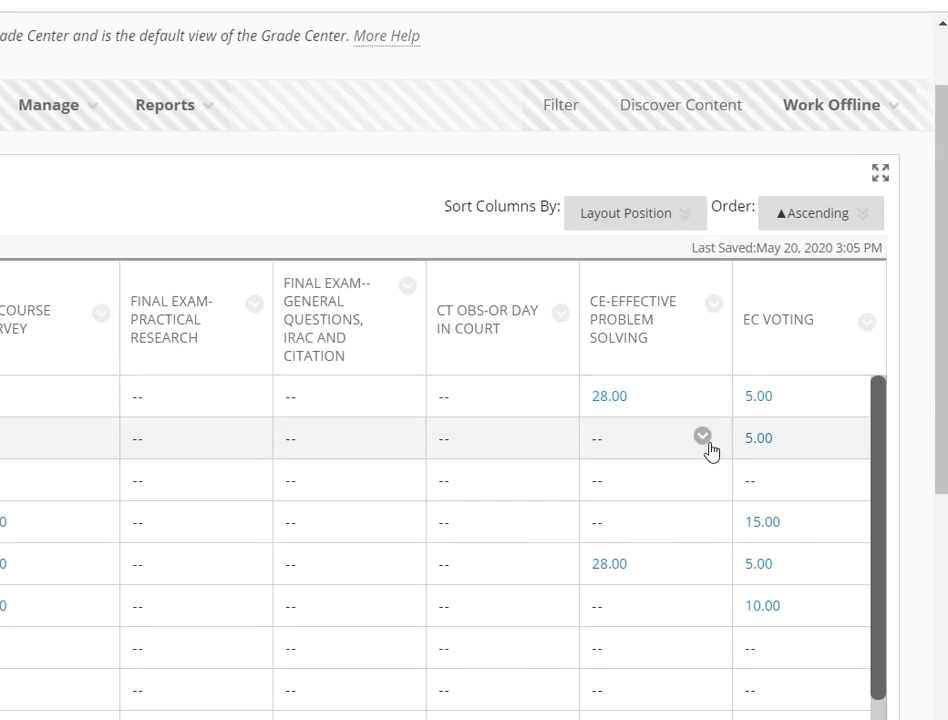
click(702, 438)
click(726, 522)
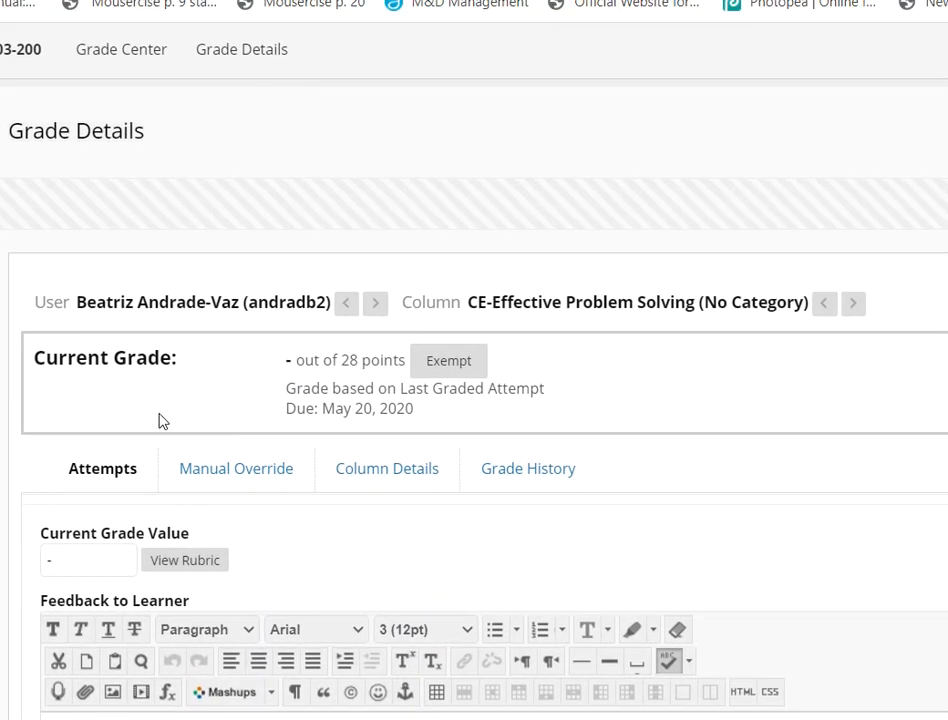
click(171, 562)
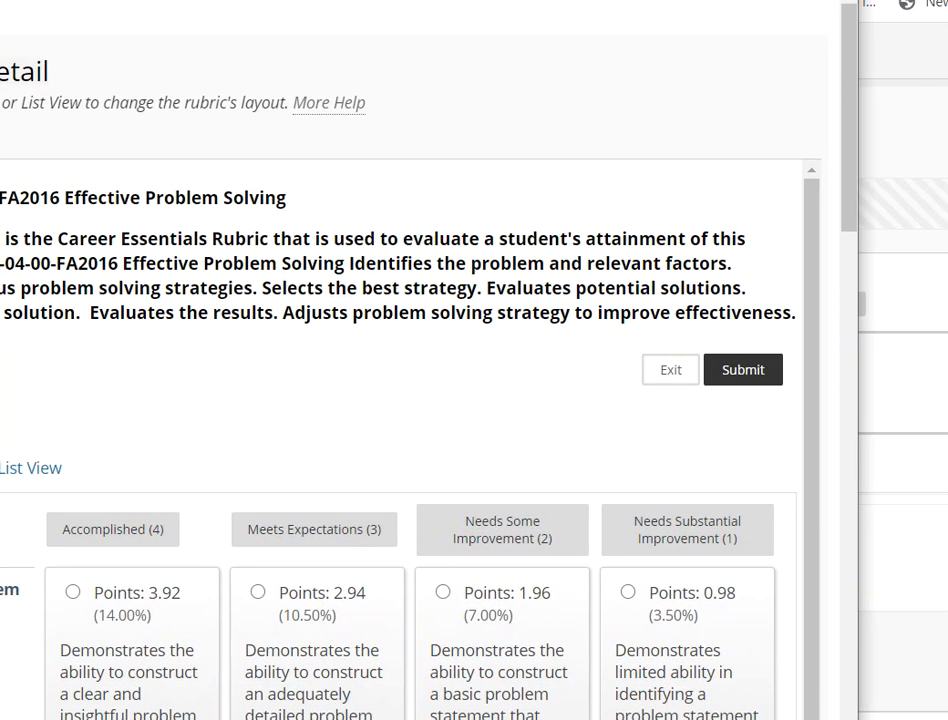
Step: Exit the rubric without rating anything, cancel the second student's grade details, and look over the Grade Center columns
click(659, 362)
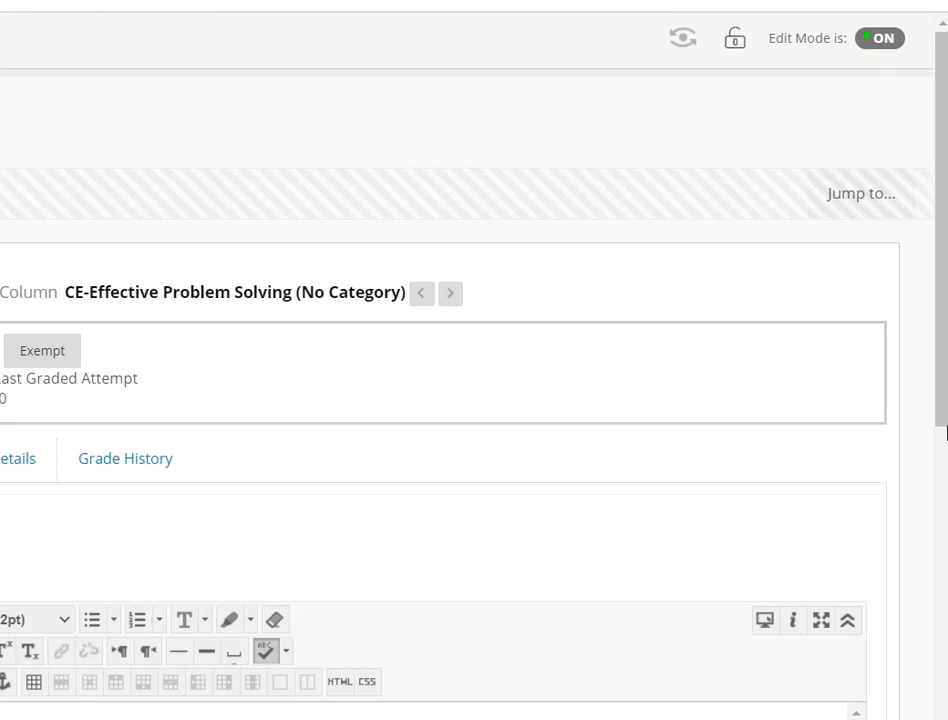
drag(931, 402, 865, 675)
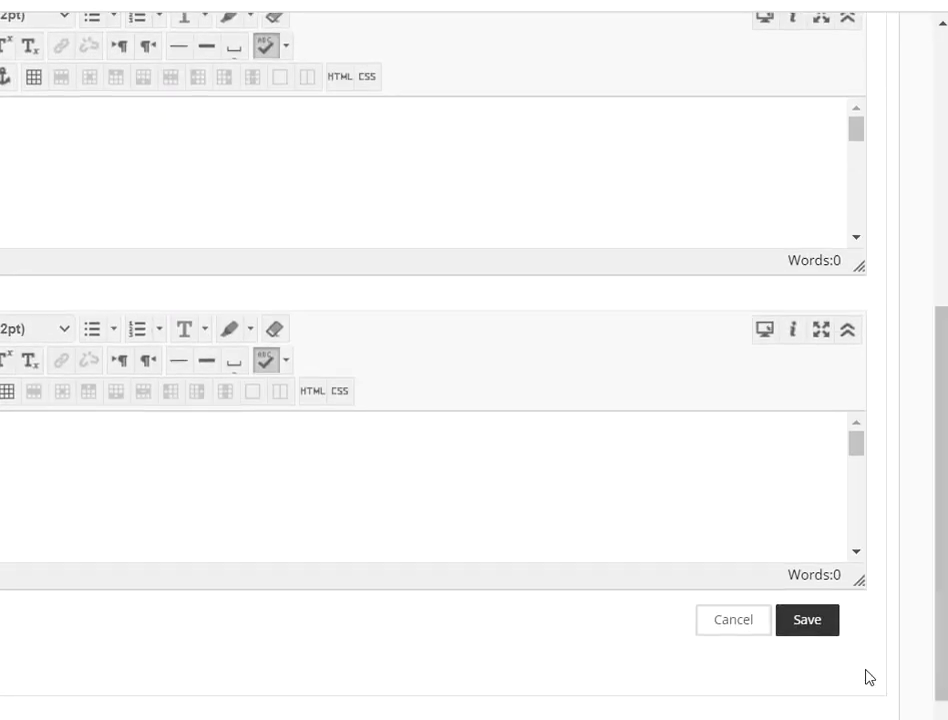
click(728, 621)
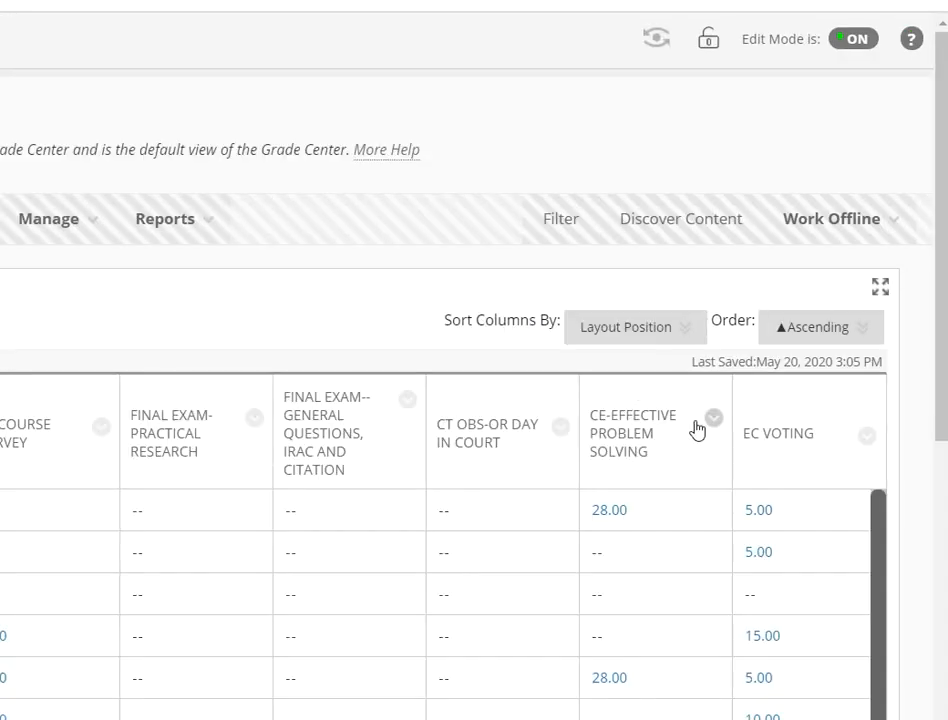
scroll(690, 505, down, 3)
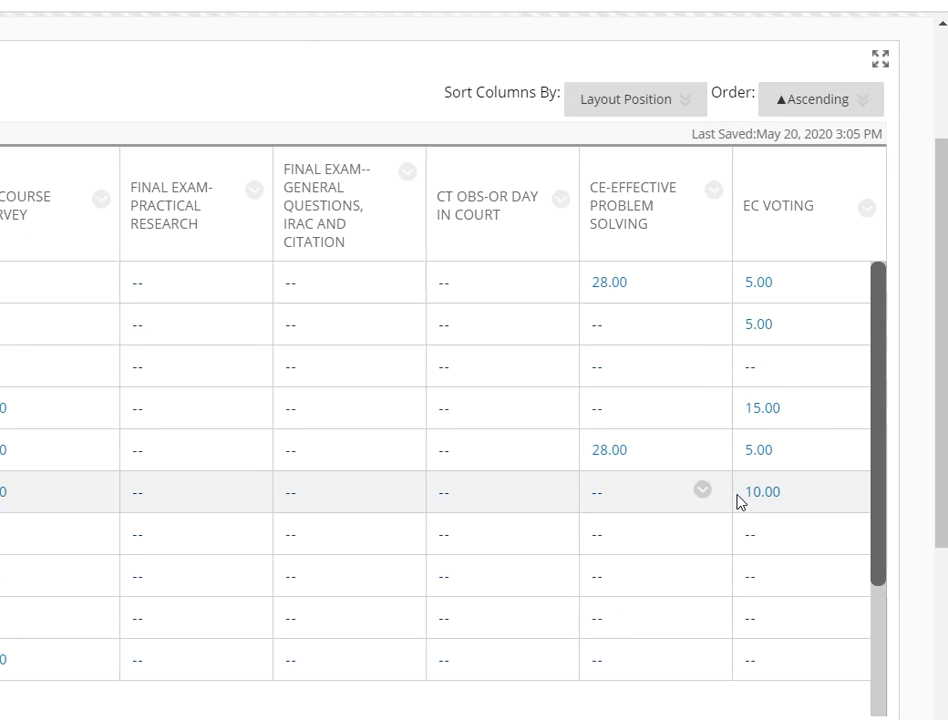
scroll(707, 570, down, 3)
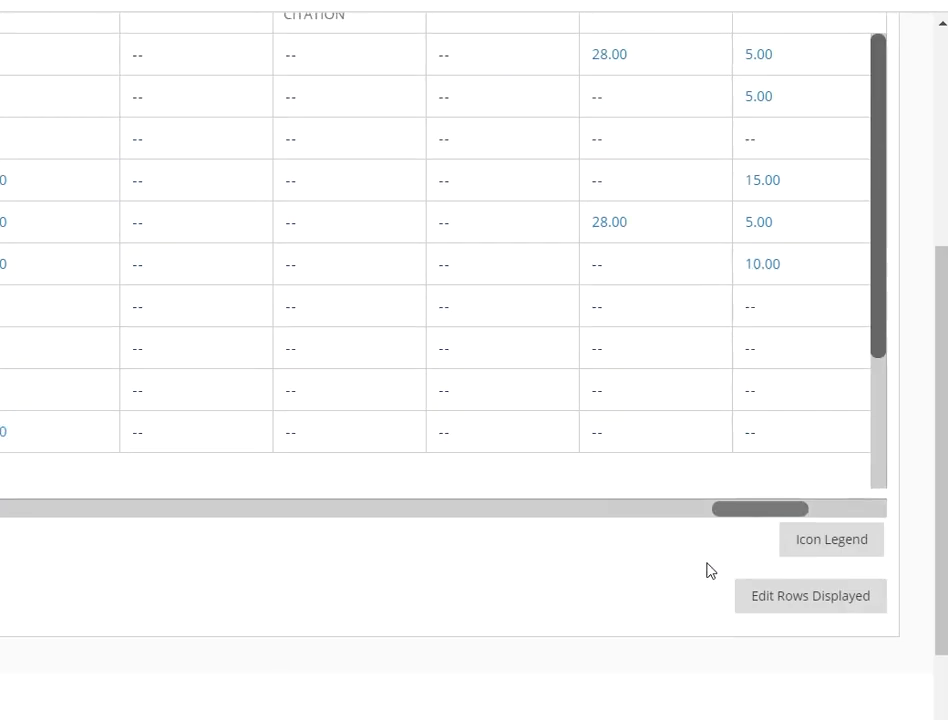